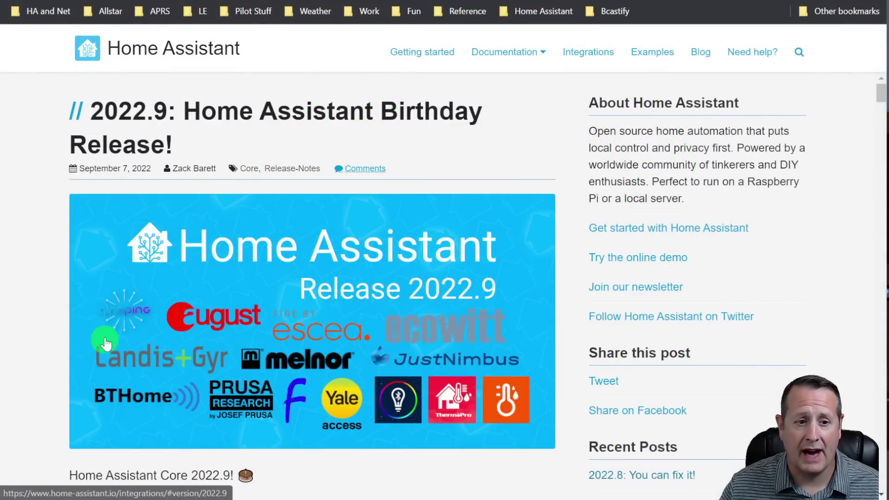
# Start a new empty automation from the Home Assistant Automations list.
pyautogui.scroll(-1, 39, 289)
pyautogui.scroll(-6, 39, 289)
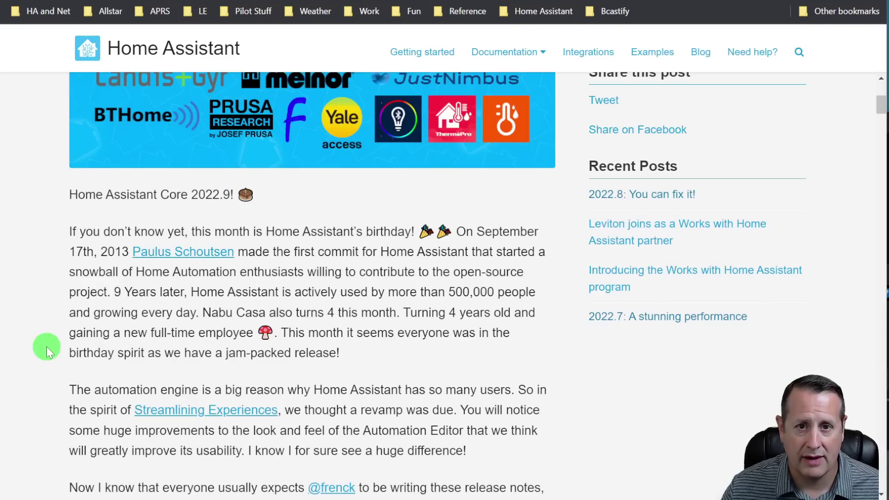
pyautogui.scroll(-3, 47, 346)
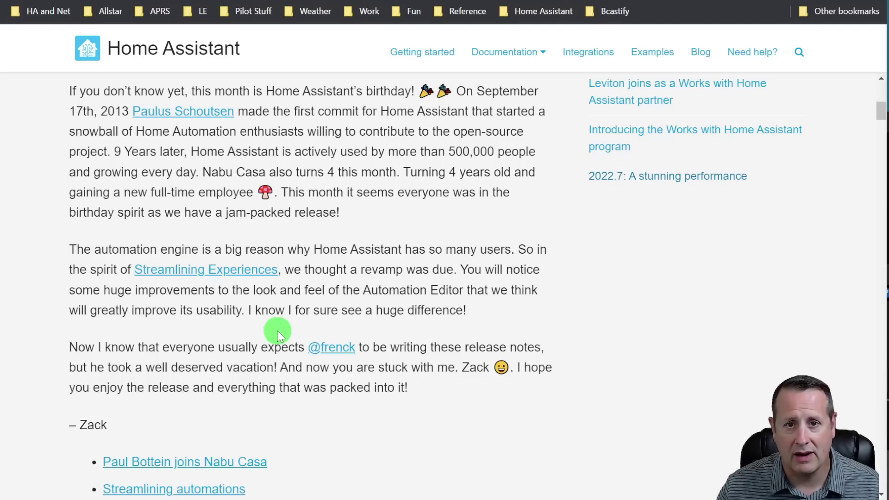
pyautogui.scroll(-15, 61, 329)
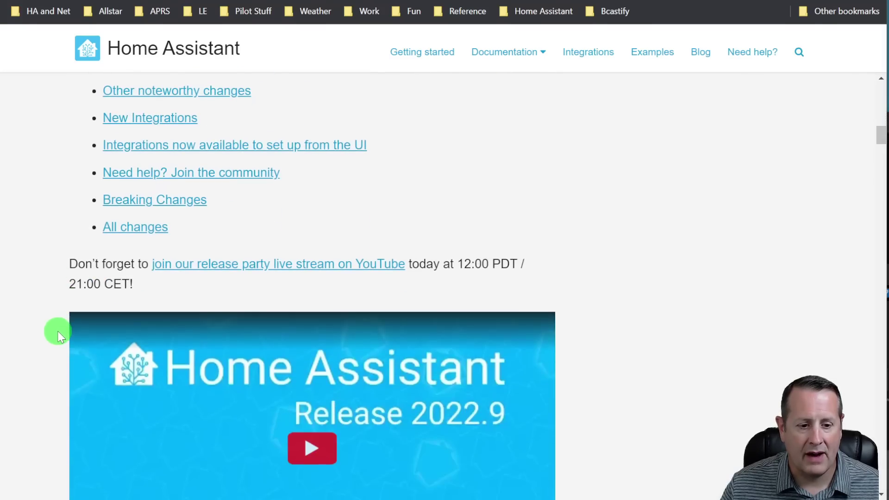
pyautogui.scroll(-6, 57, 336)
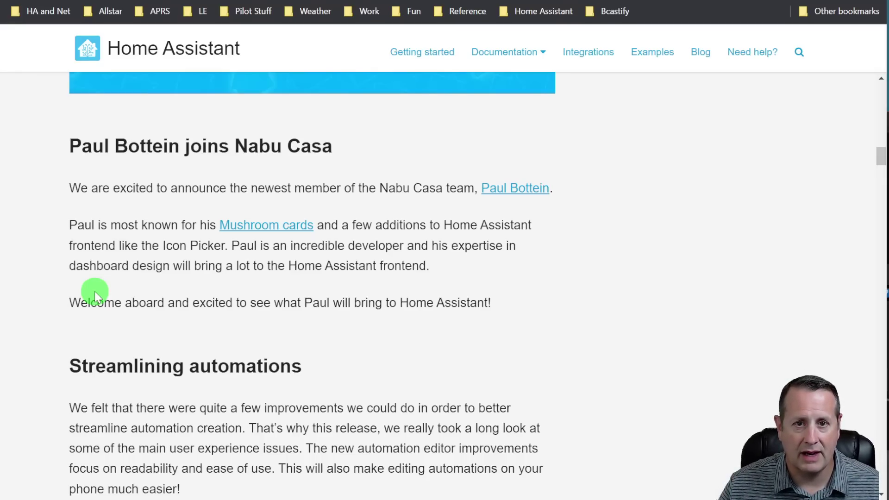
pyautogui.scroll(-5, 94, 291)
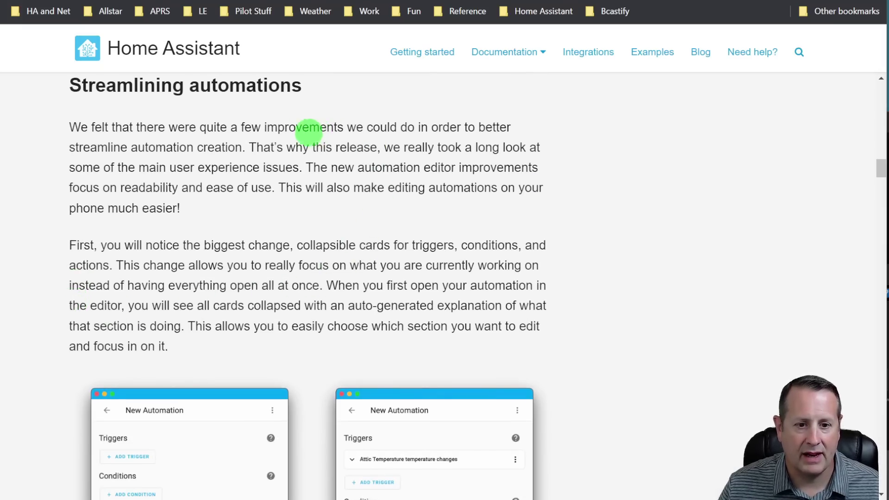
pyautogui.scroll(-1, 87, 219)
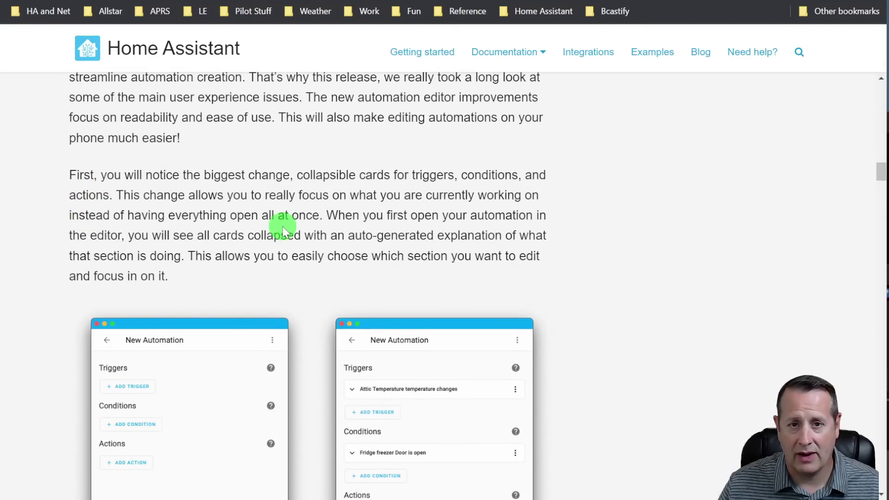
pyautogui.click(131, 1)
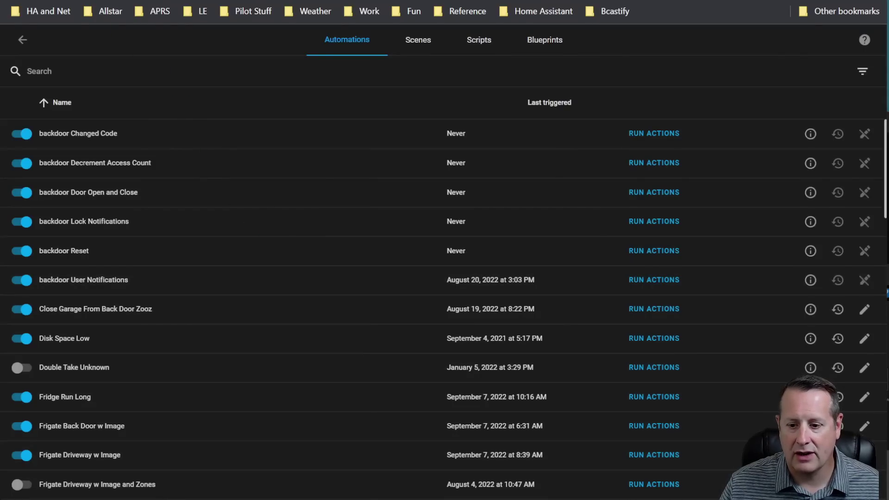
pyautogui.click(791, 478)
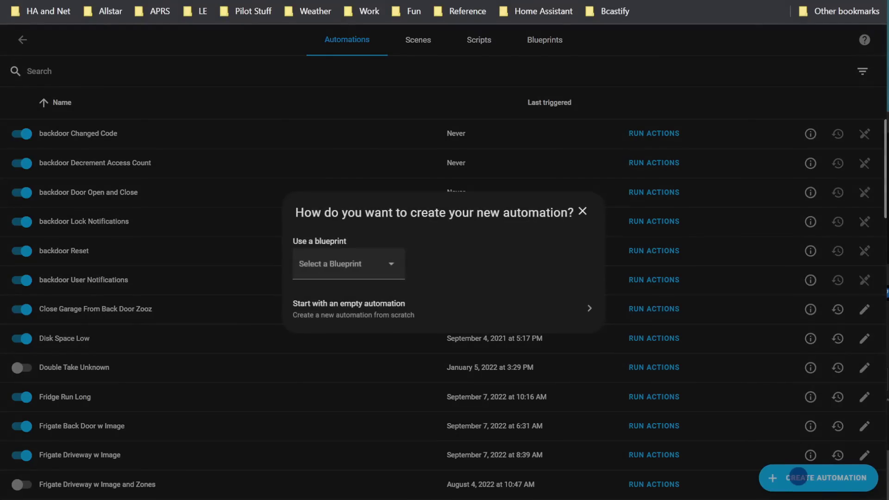
pyautogui.click(331, 311)
# Rename the automation from 'New Automation' to 'Demo Automation'.
pyautogui.scroll(-10, 63, 292)
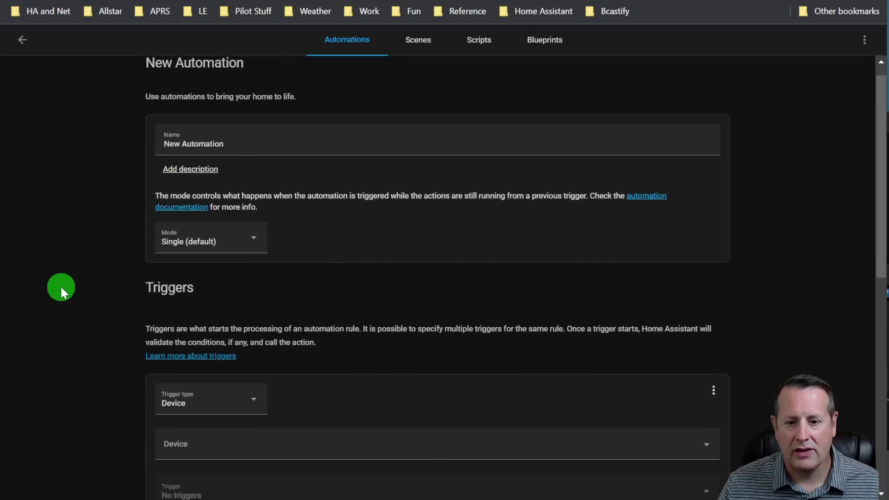
pyautogui.scroll(-1, 60, 285)
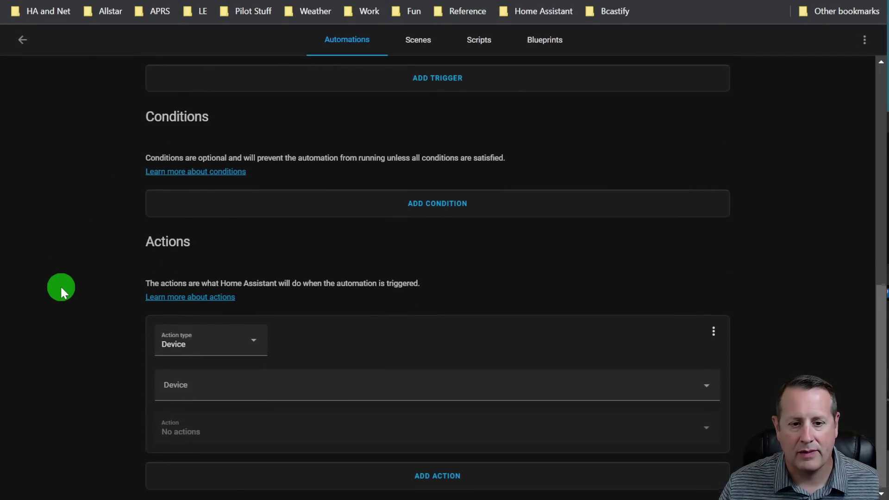
pyautogui.scroll(10, 60, 285)
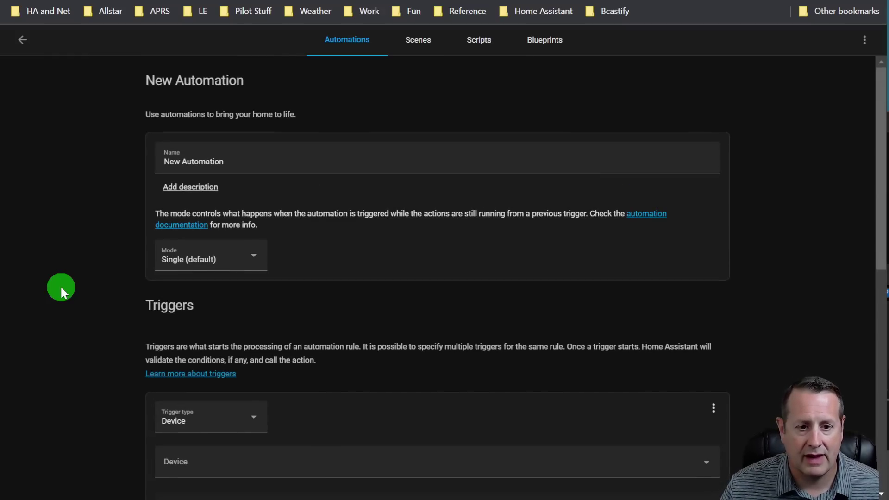
pyautogui.scroll(-10, 149, 338)
pyautogui.scroll(10, 115, 422)
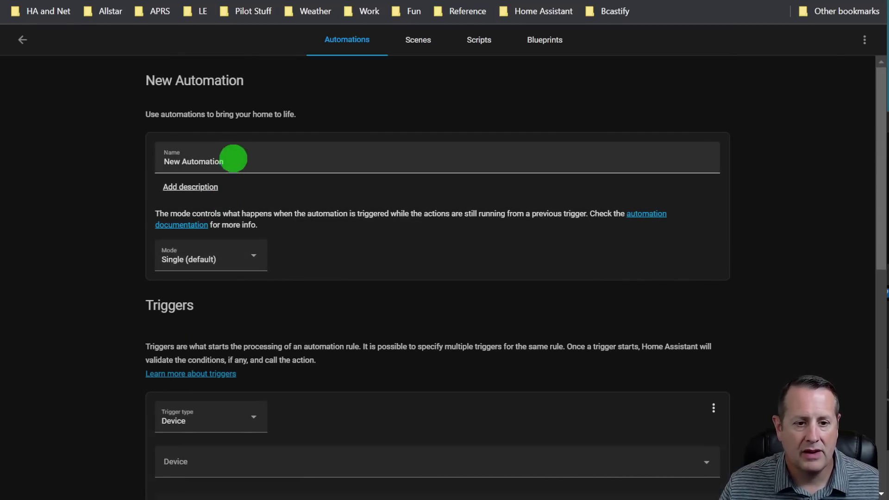
pyautogui.moveTo(241, 159); pyautogui.dragTo(127, 161)
pyautogui.write('Demo')
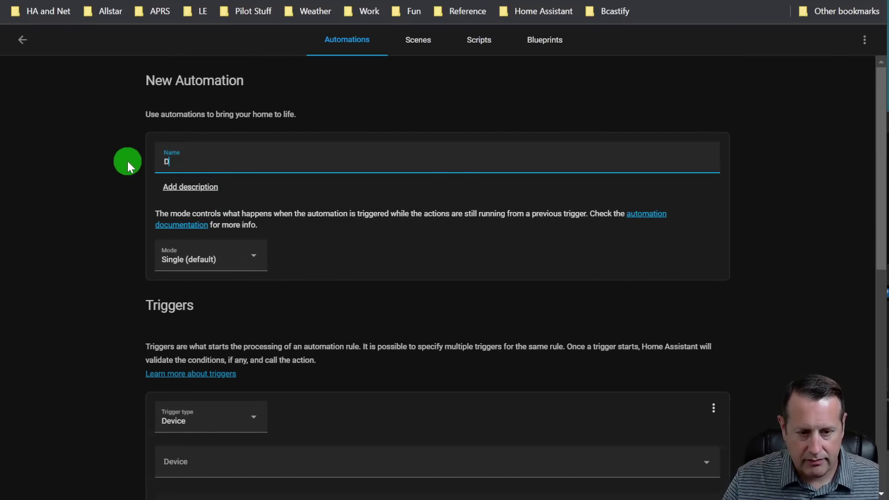
pyautogui.press('BackSpace')
pyautogui.press('BackSpace')
pyautogui.press('BackSpace')
pyautogui.write('emo Automation')
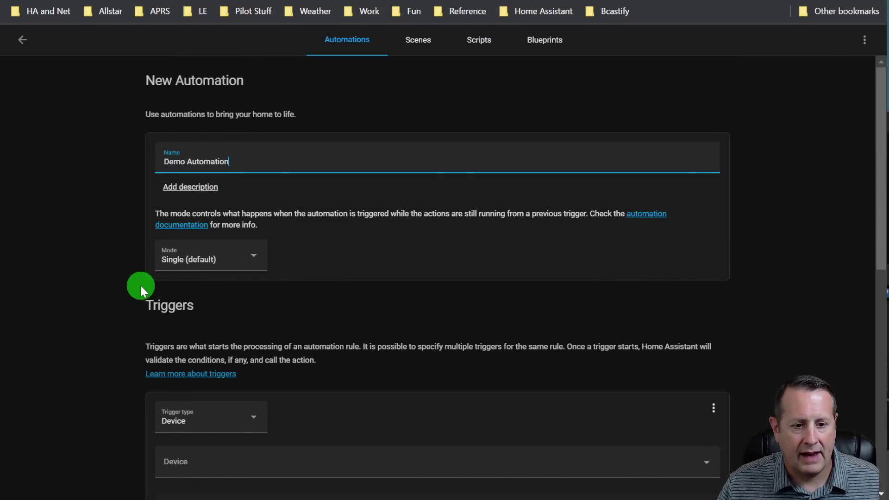
pyautogui.scroll(-2, 140, 285)
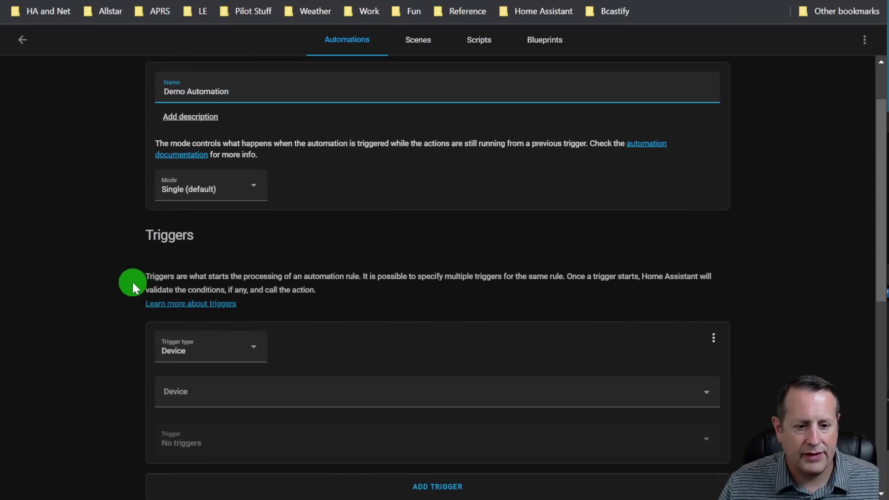
# Add a State trigger on the Sun entity.
pyautogui.click(207, 358)
pyautogui.click(181, 268)
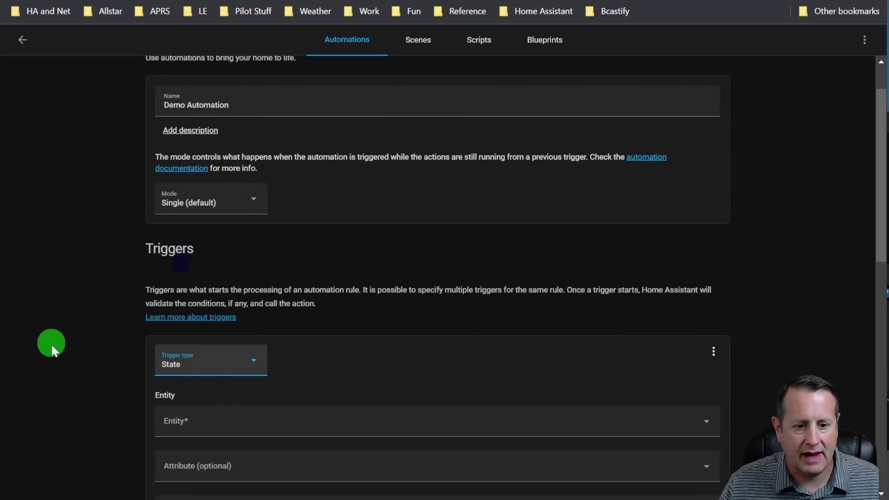
pyautogui.scroll(-3, 54, 352)
pyautogui.click(239, 290)
pyautogui.write('sun')
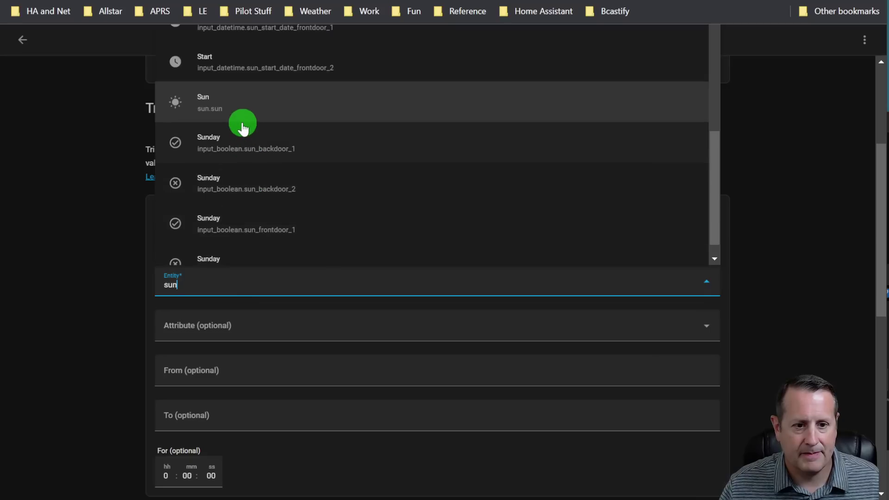
pyautogui.click(235, 111)
# Leave the attribute empty and set the trigger's To state to below_horizon.
pyautogui.scroll(-2, 82, 431)
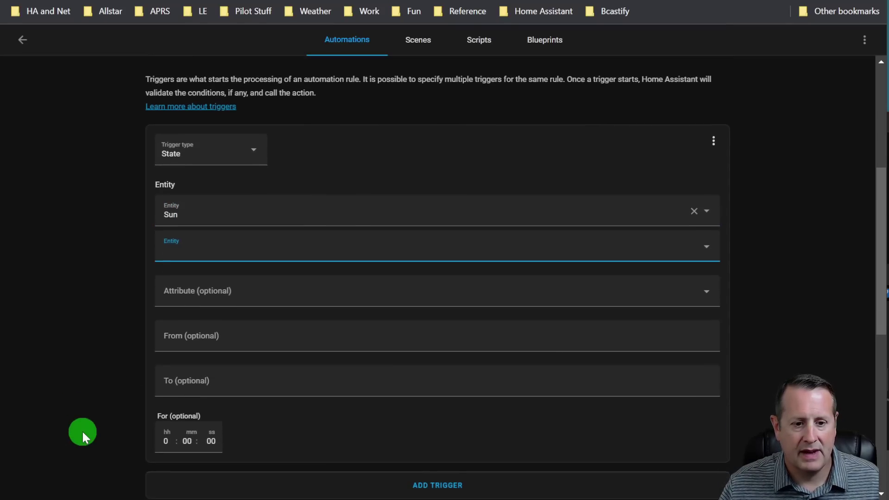
pyautogui.click(219, 292)
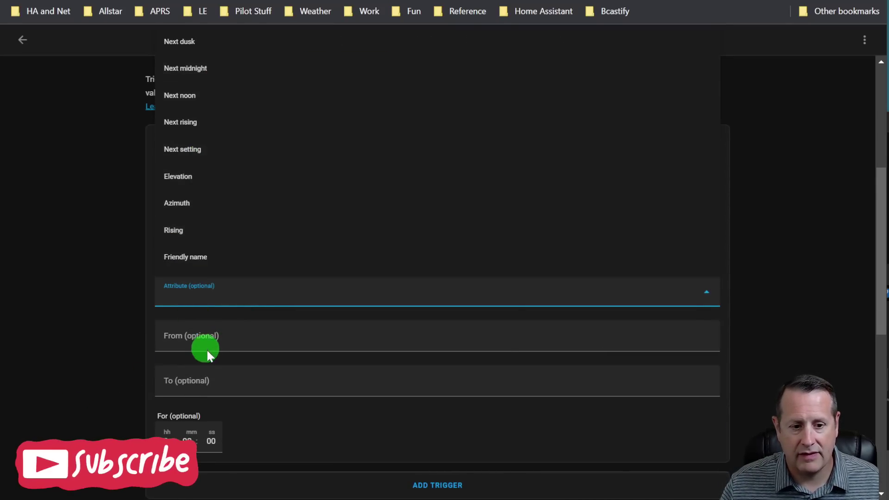
pyautogui.click(218, 334)
pyautogui.click(231, 373)
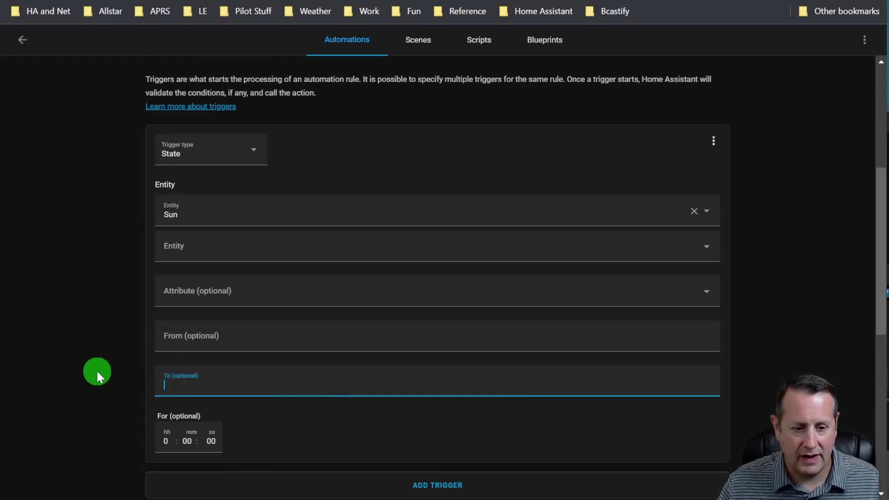
pyautogui.write('below')
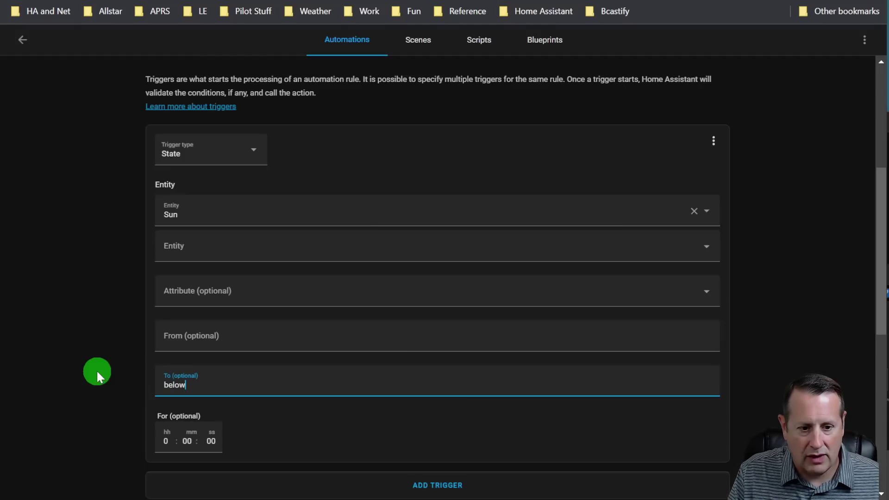
pyautogui.write('_horizon')
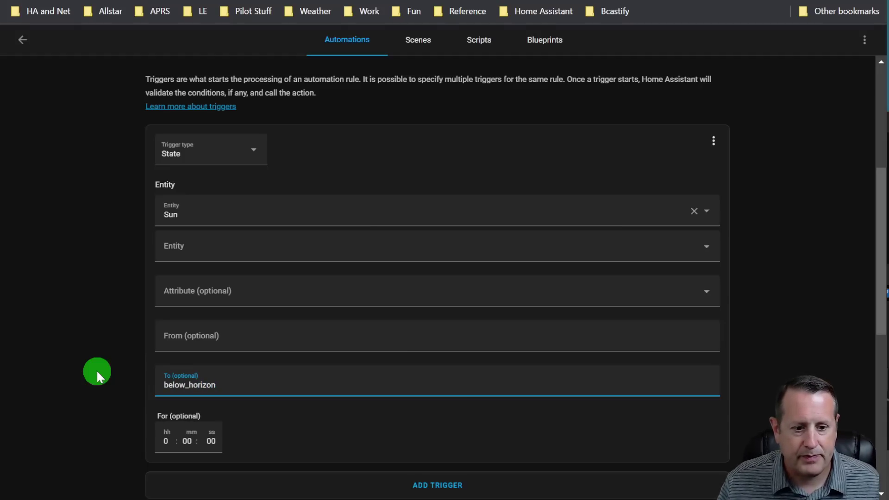
pyautogui.scroll(-8, 97, 377)
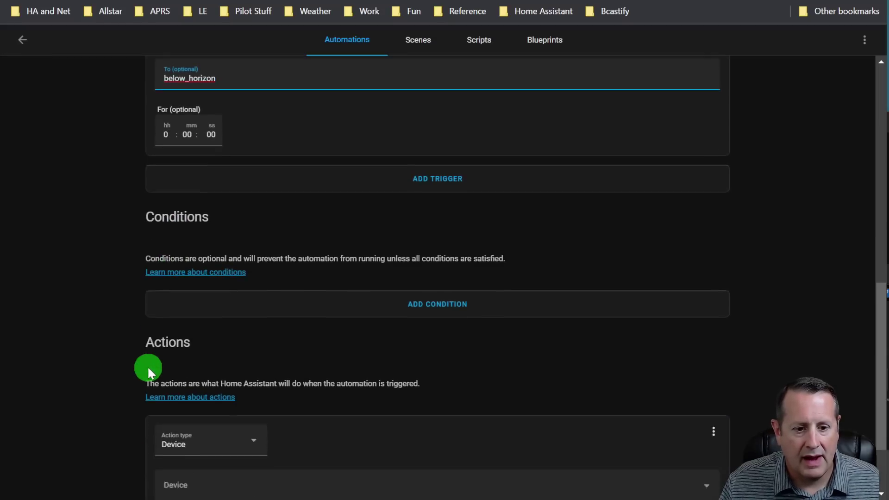
# Make the action a Call service action using Switch: Turn on.
pyautogui.scroll(-1, 124, 383)
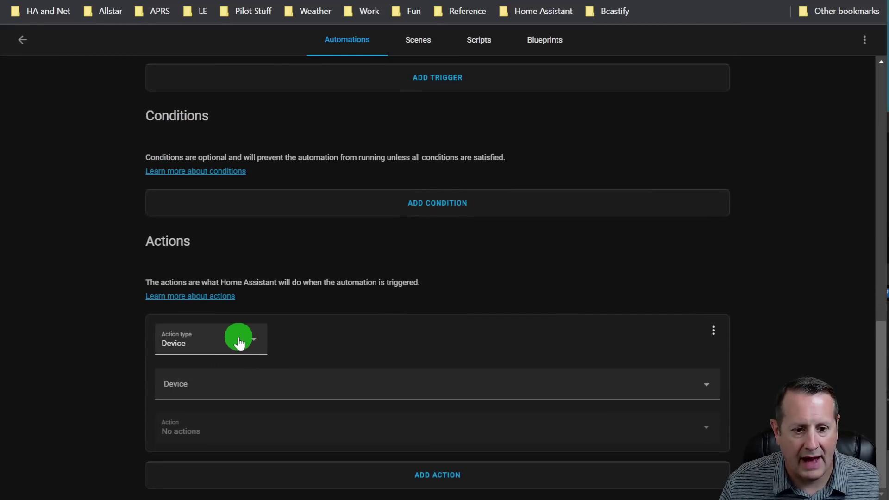
pyautogui.click(237, 343)
pyautogui.click(199, 100)
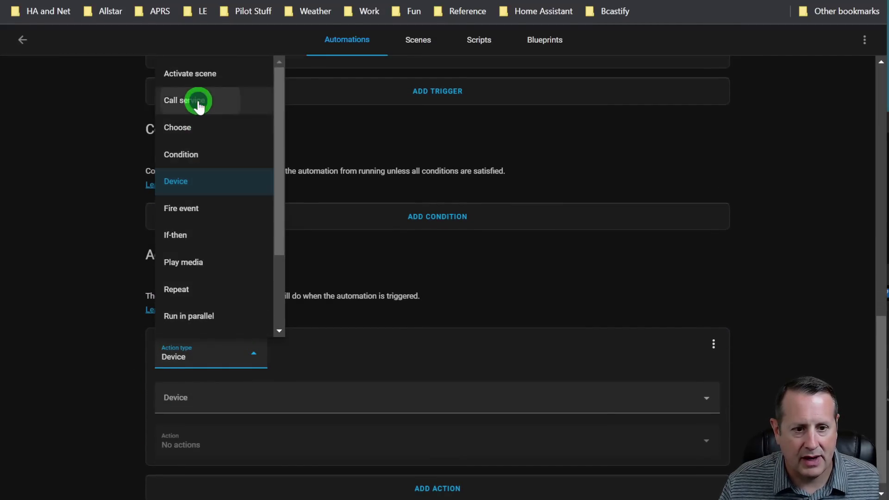
pyautogui.click(257, 407)
pyautogui.write('switch')
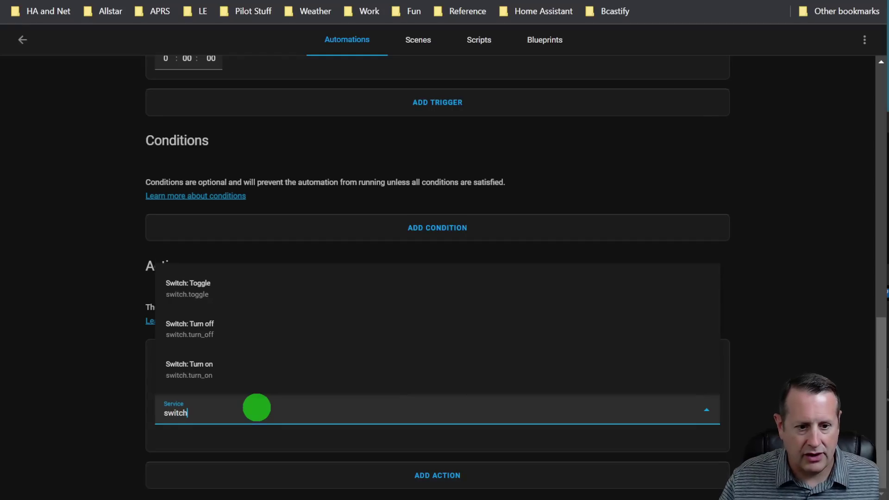
pyautogui.click(204, 366)
# Target the Play Room switch, then scroll through the automation to review it.
pyautogui.click(626, 421)
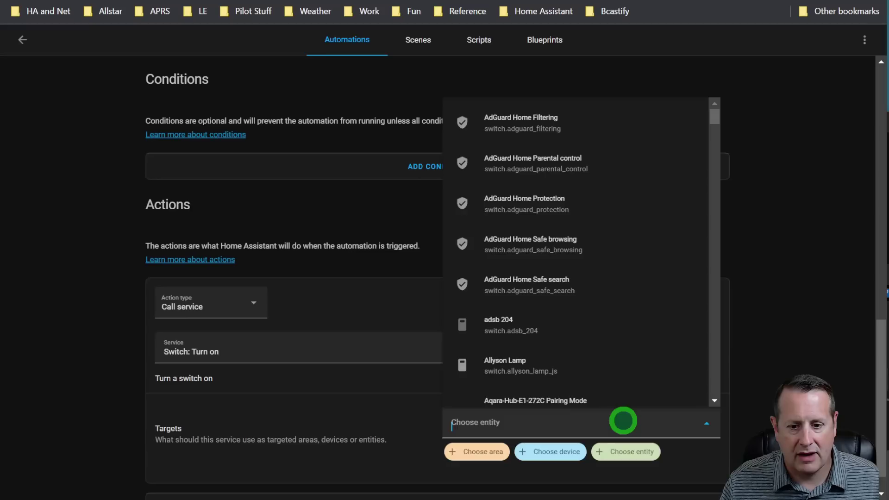
pyautogui.write('play')
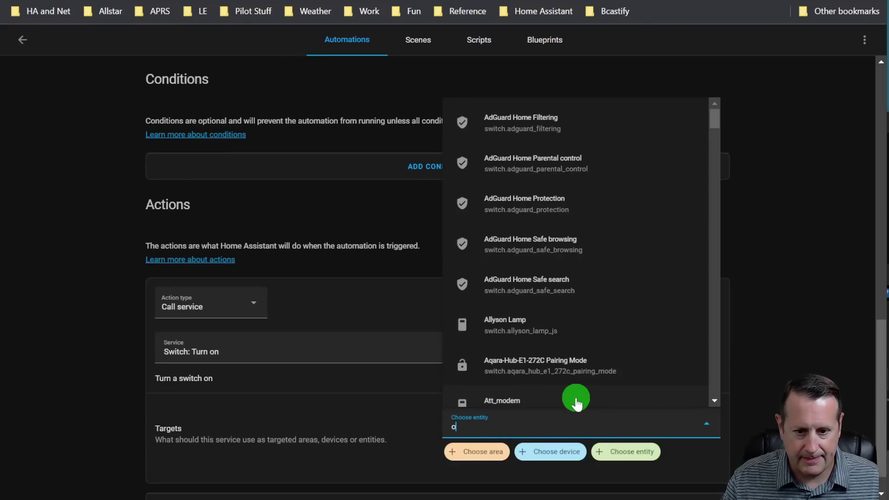
pyautogui.click(545, 329)
pyautogui.scroll(15, 794, 245)
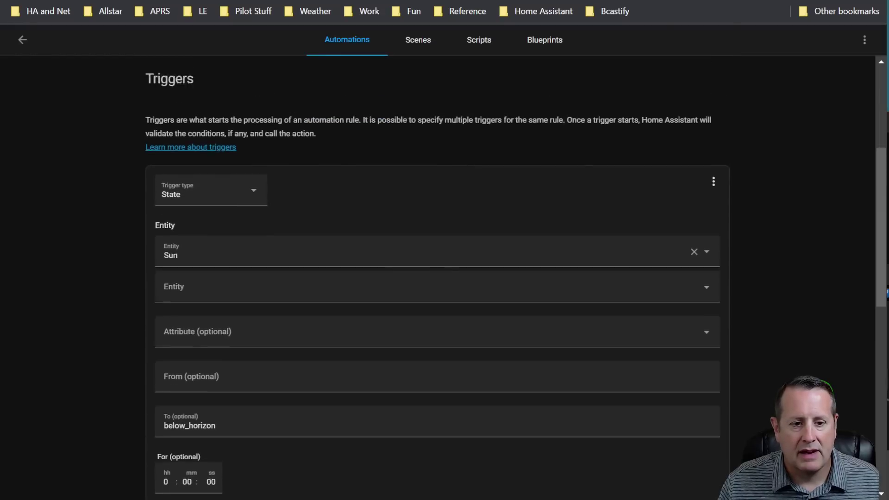
pyautogui.scroll(-15, 773, 200)
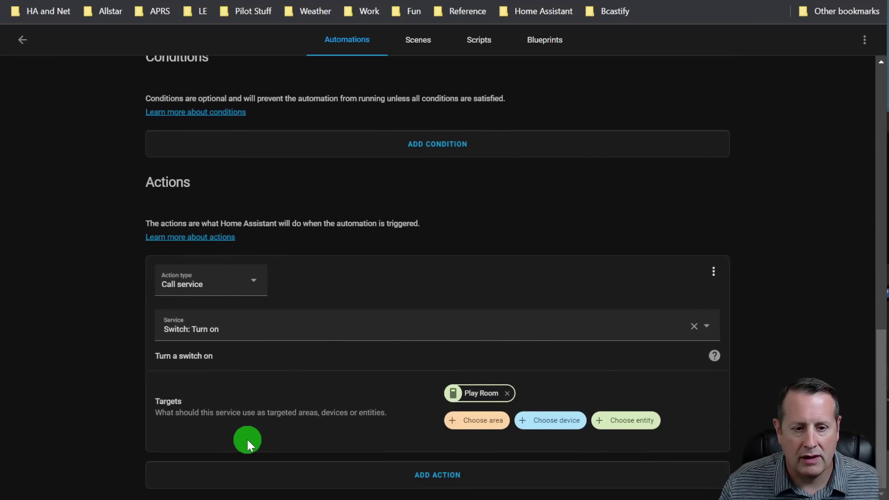
pyautogui.scroll(6, 246, 442)
pyautogui.scroll(3, 247, 442)
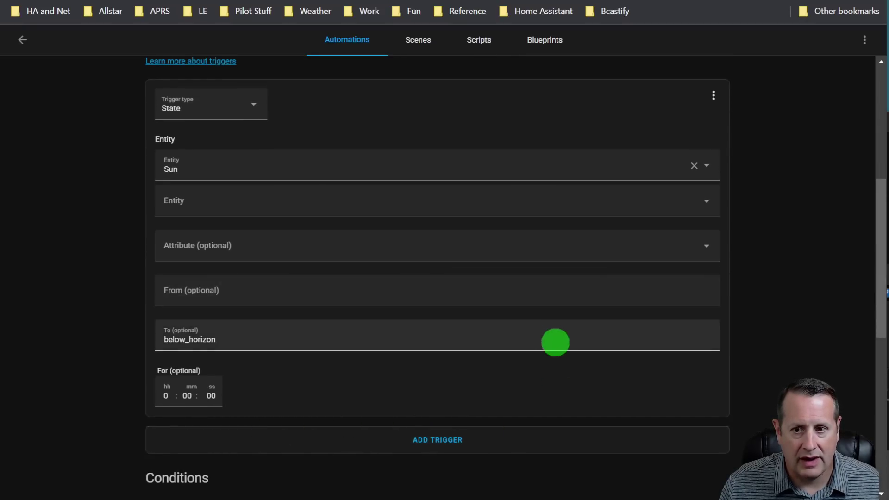
pyautogui.scroll(7, 555, 342)
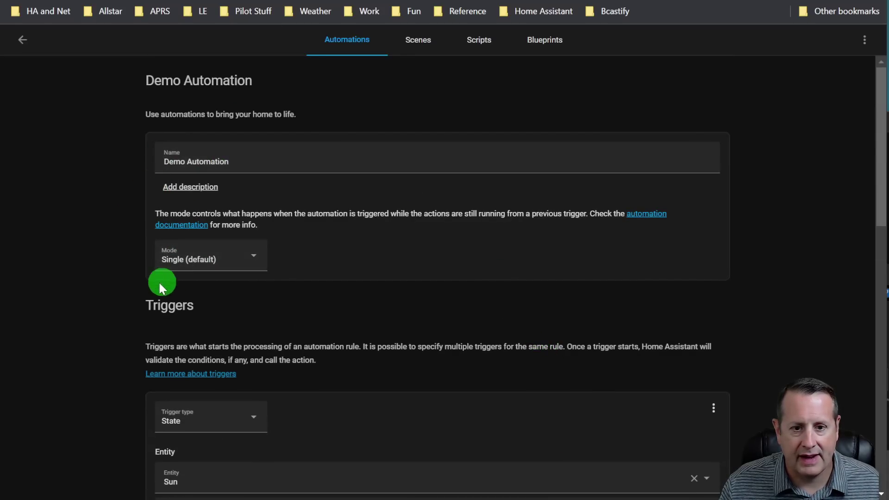
pyautogui.scroll(-1, 802, 371)
pyautogui.scroll(-2, 803, 370)
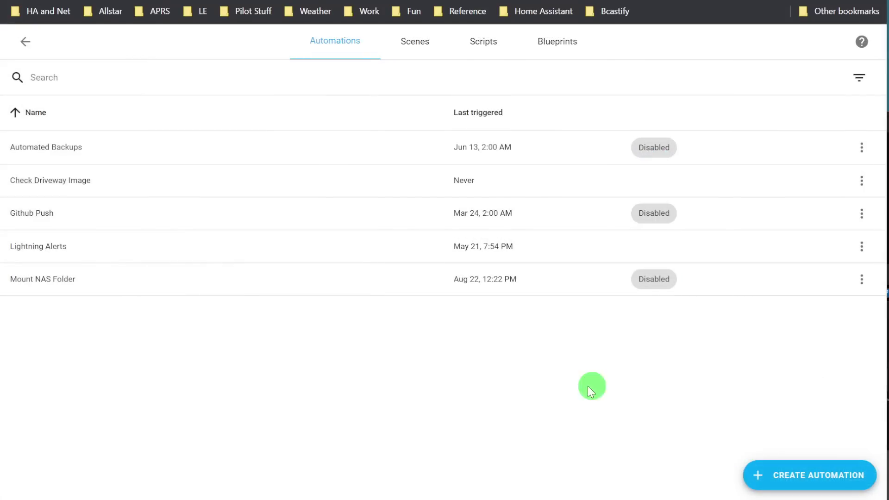
# Start another empty automation with a State trigger on the Sun entity.
pyautogui.click(818, 479)
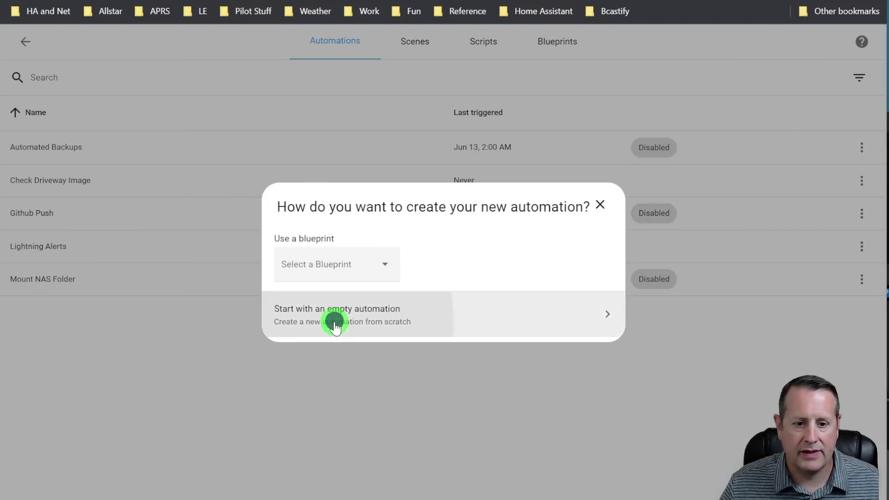
pyautogui.click(334, 323)
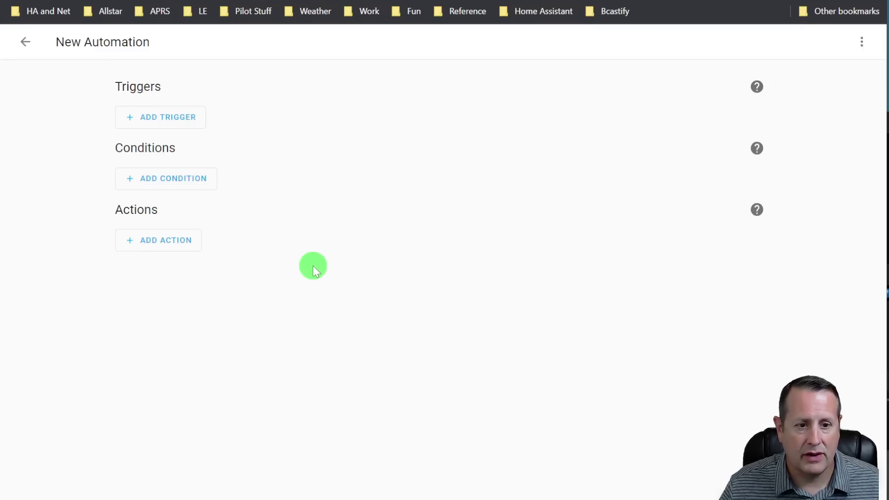
pyautogui.click(196, 114)
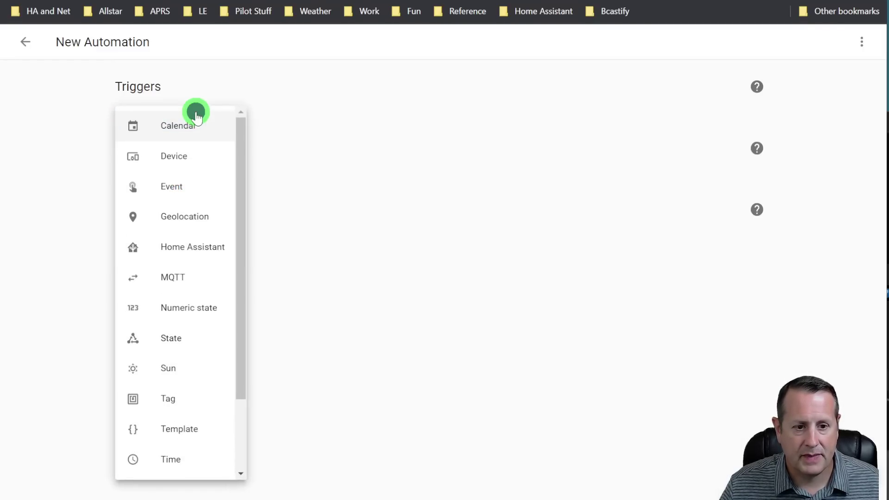
pyautogui.click(169, 338)
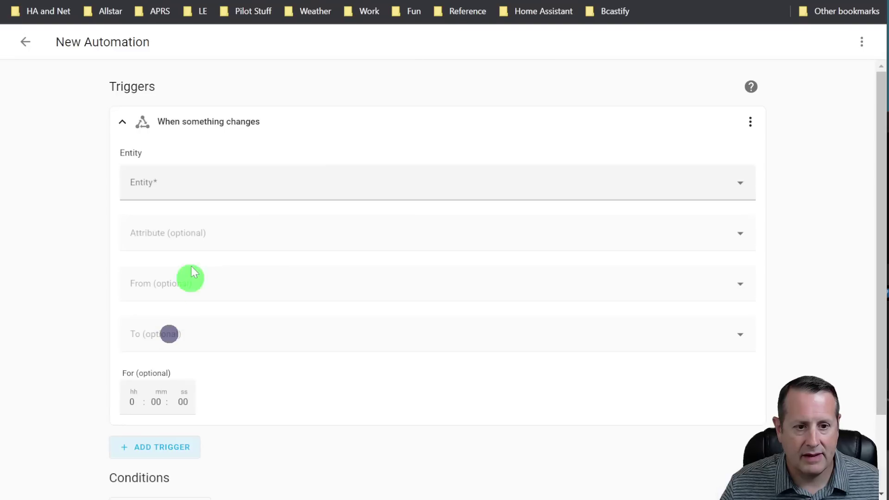
pyautogui.click(167, 181)
pyautogui.write('sun')
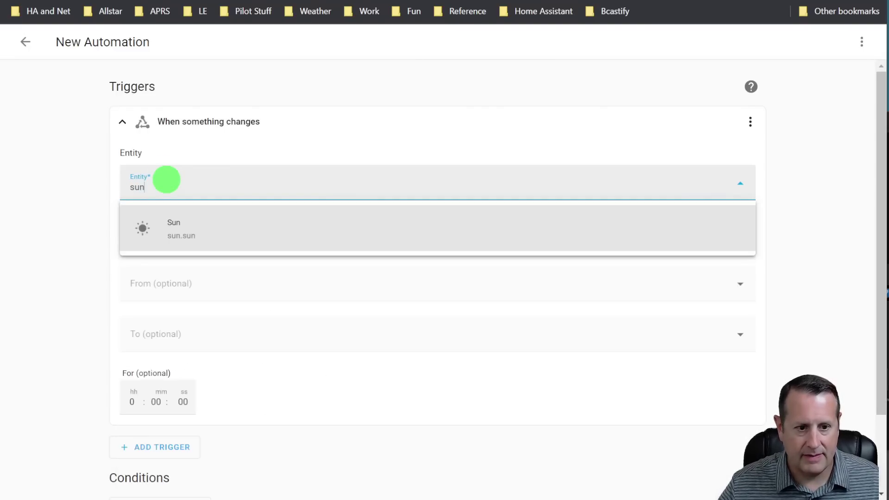
pyautogui.click(169, 209)
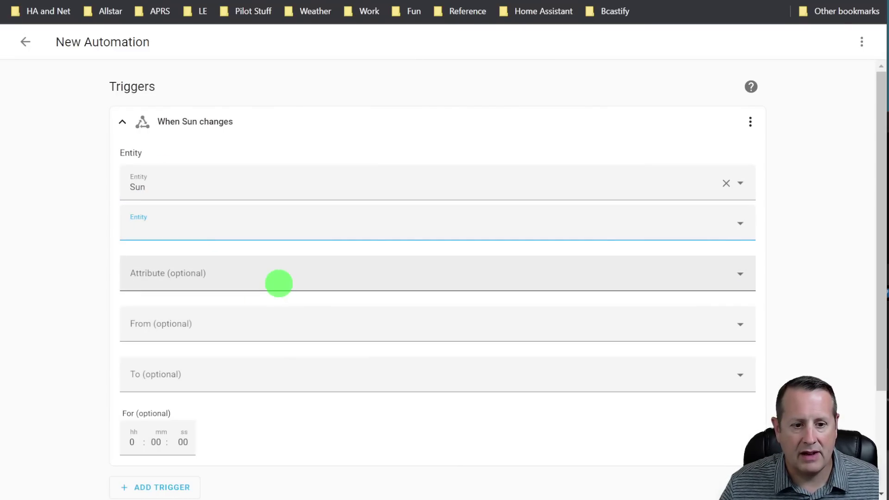
# Set the Sun trigger's To state to Below horizon and collapse the trigger card.
pyautogui.click(256, 274)
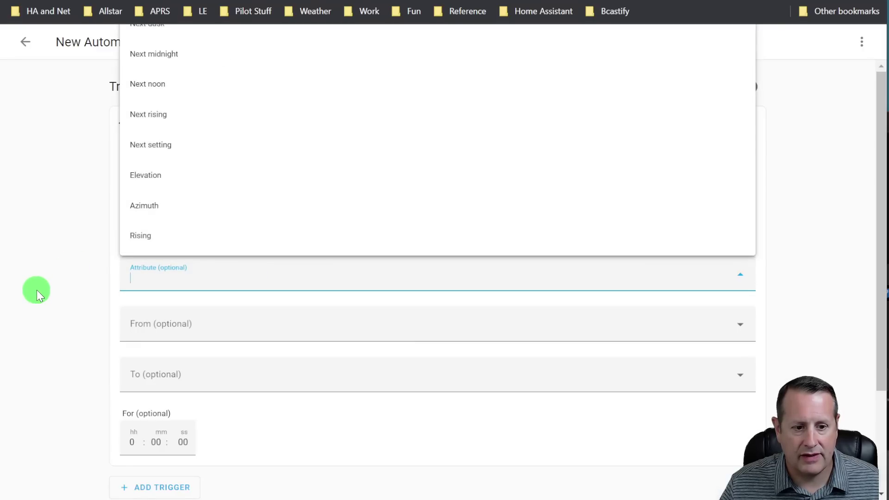
pyautogui.click(38, 294)
pyautogui.click(247, 371)
pyautogui.click(55, 357)
pyautogui.click(168, 333)
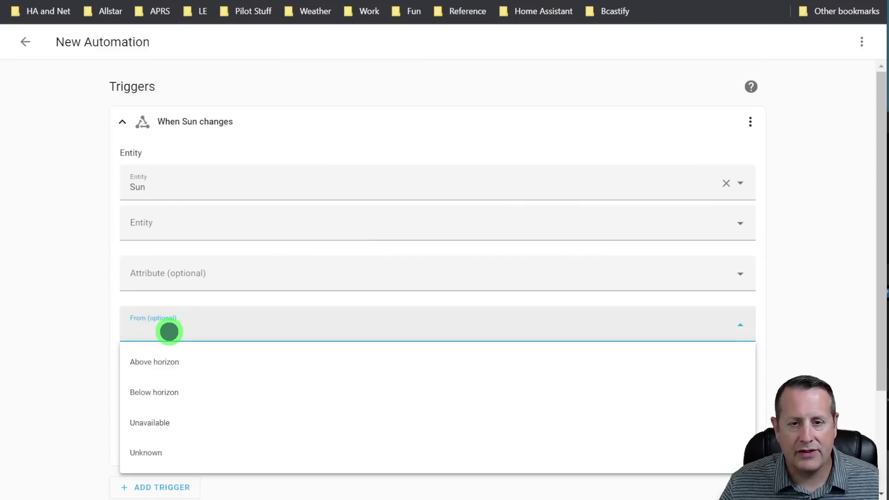
pyautogui.click(72, 353)
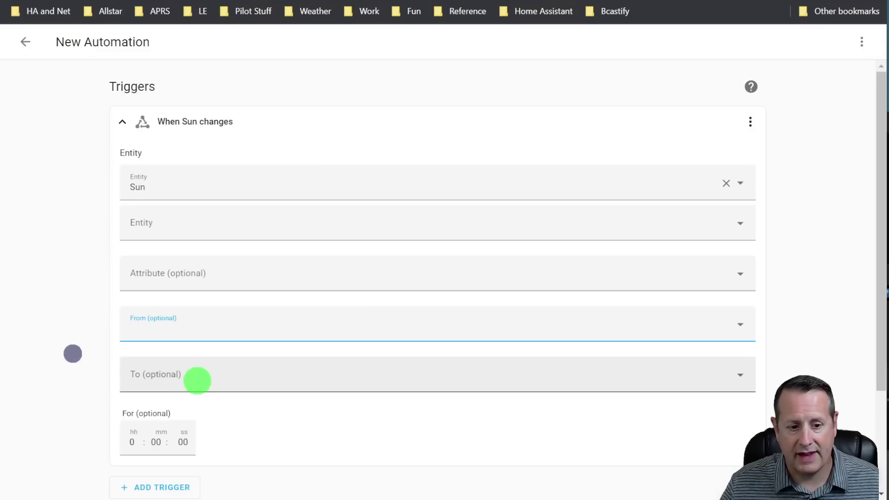
pyautogui.click(199, 379)
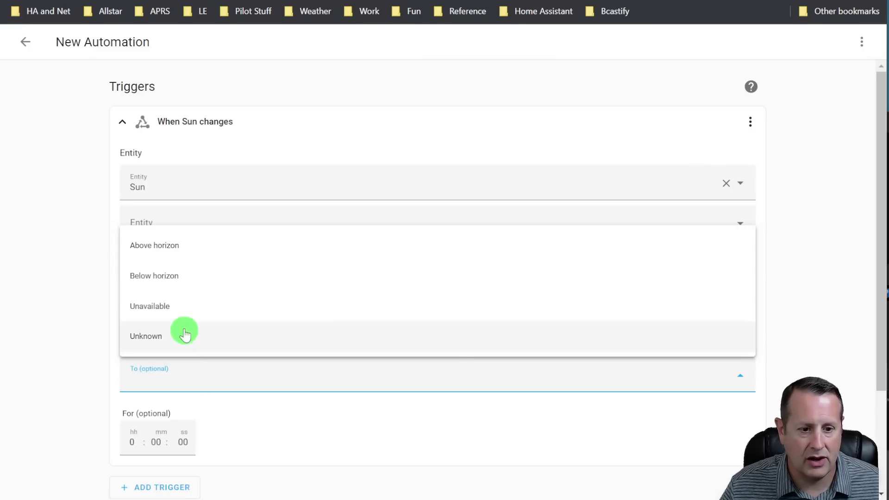
pyautogui.click(174, 277)
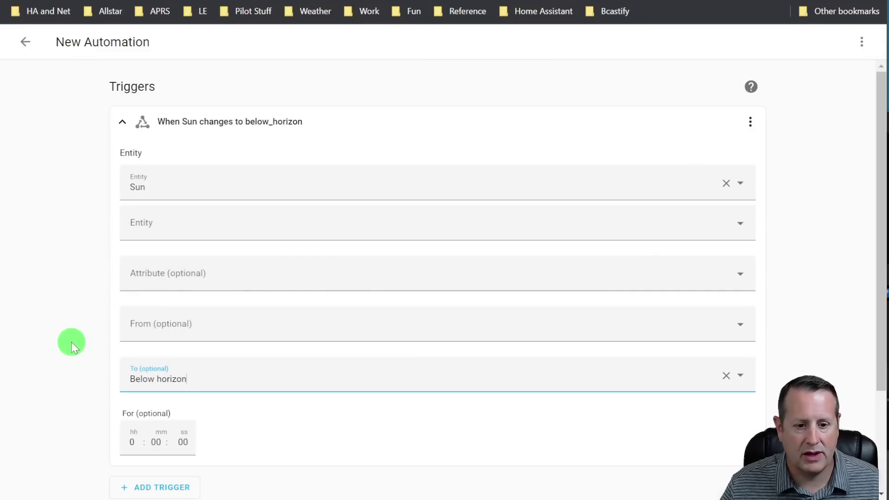
pyautogui.scroll(-3, 72, 343)
pyautogui.scroll(3, 71, 343)
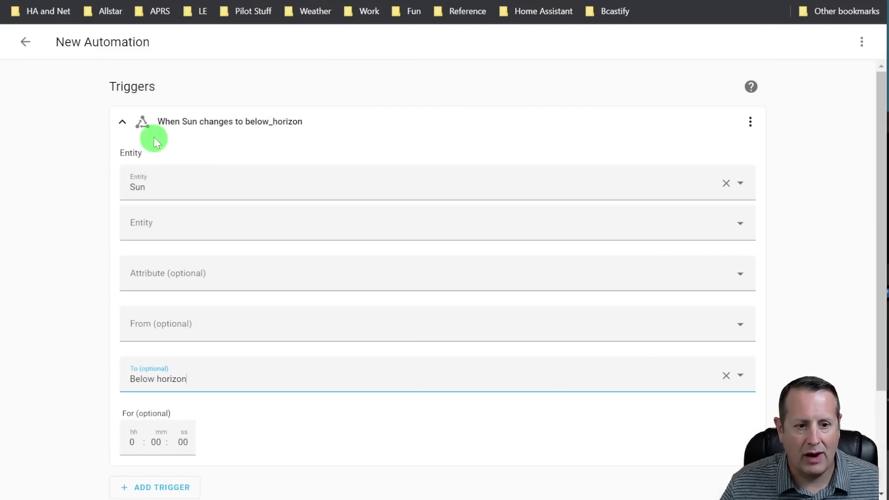
pyautogui.click(117, 121)
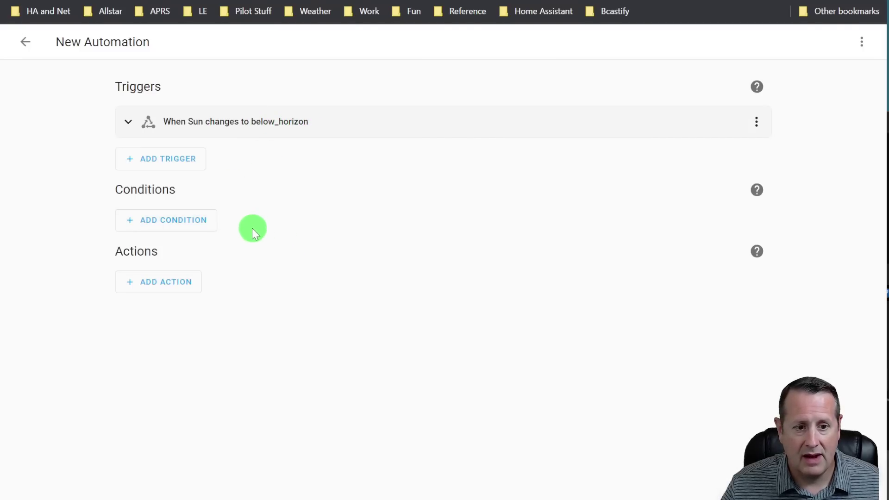
pyautogui.click(186, 285)
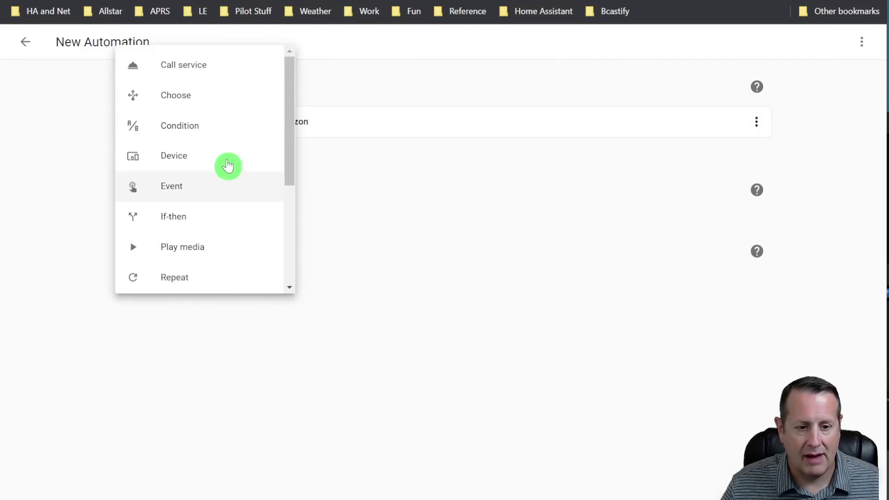
# Add a Call service action using the Switch: Turn on service.
pyautogui.click(216, 80)
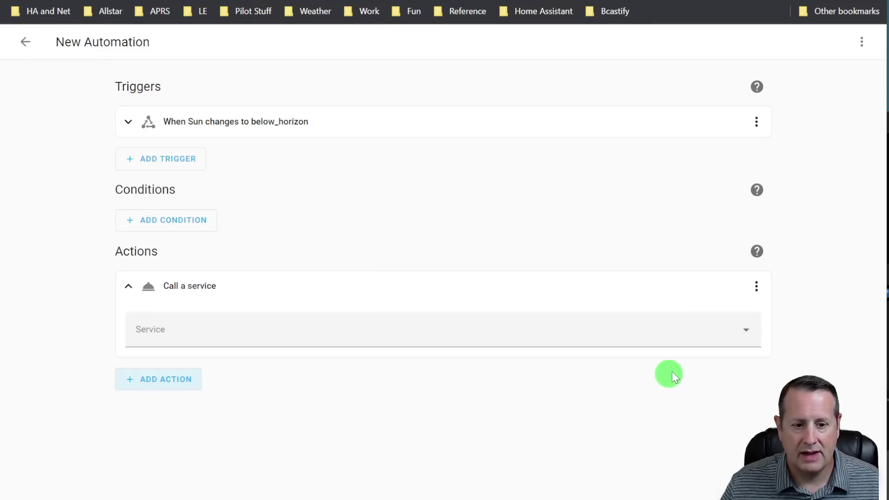
pyautogui.click(685, 344)
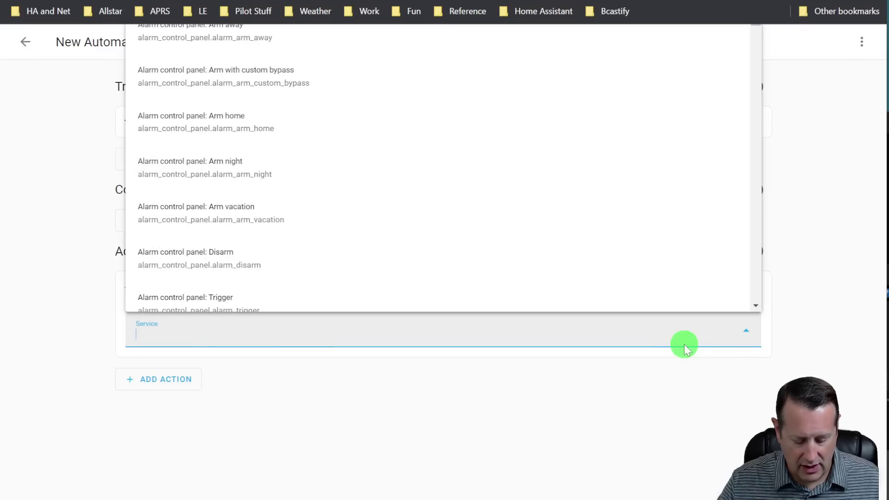
pyautogui.write('swi')
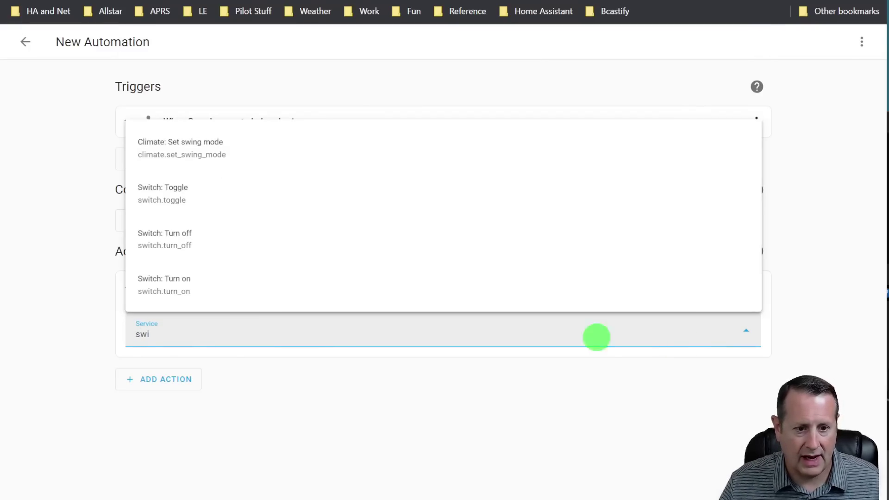
pyautogui.click(145, 290)
# Target play_room_light_js and bring up the Save dialog with Ctrl+S.
pyautogui.click(673, 416)
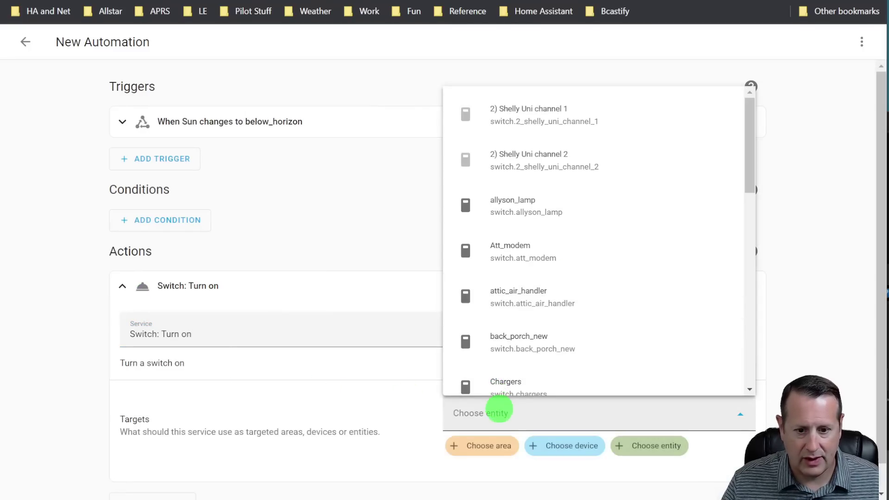
pyautogui.click(498, 409)
pyautogui.write('play')
pyautogui.press('Return')
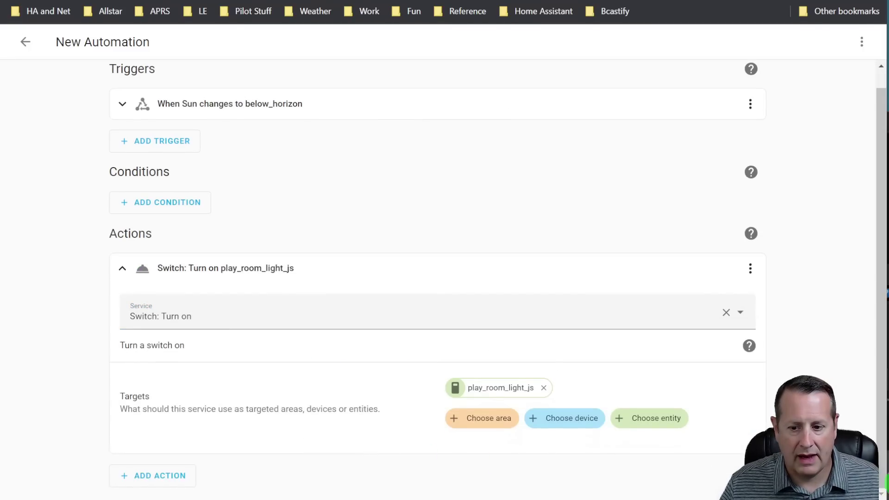
pyautogui.hotkey('ctrl', 's')
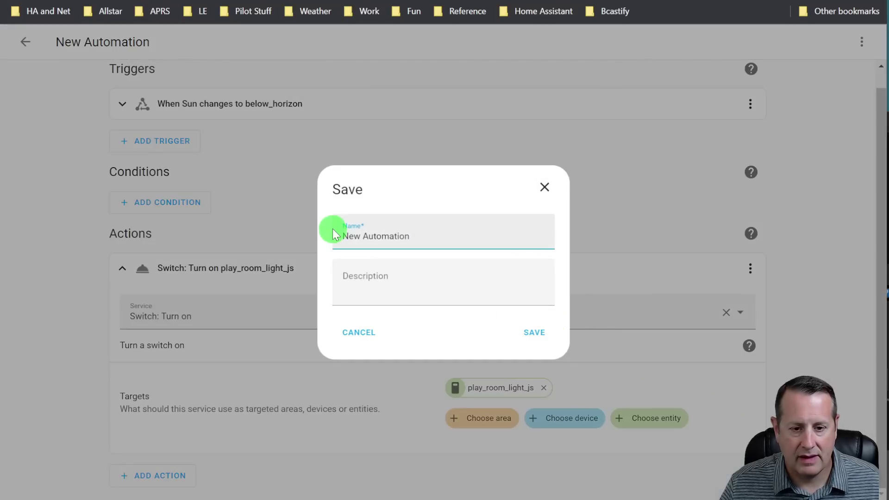
# Name the automation 'Demo Automation' in the Save dialog and save it.
pyautogui.tripleClick(425, 236)
pyautogui.write('Demo Autb')
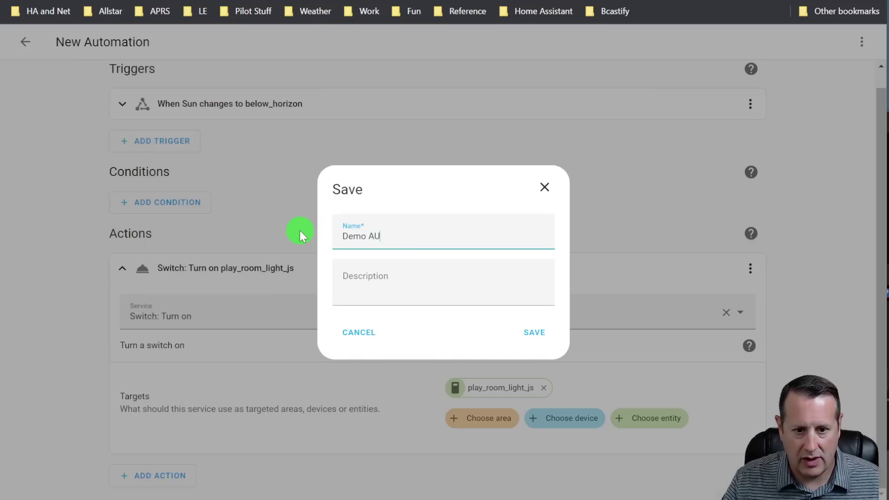
pyautogui.press('BackSpace')
pyautogui.press('BackSpace')
pyautogui.press('BackSpace')
pyautogui.write('utomation')
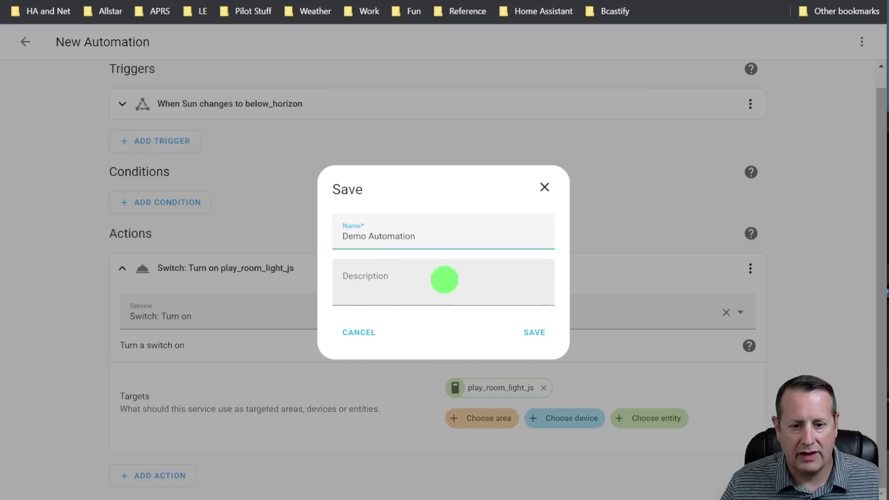
pyautogui.click(540, 335)
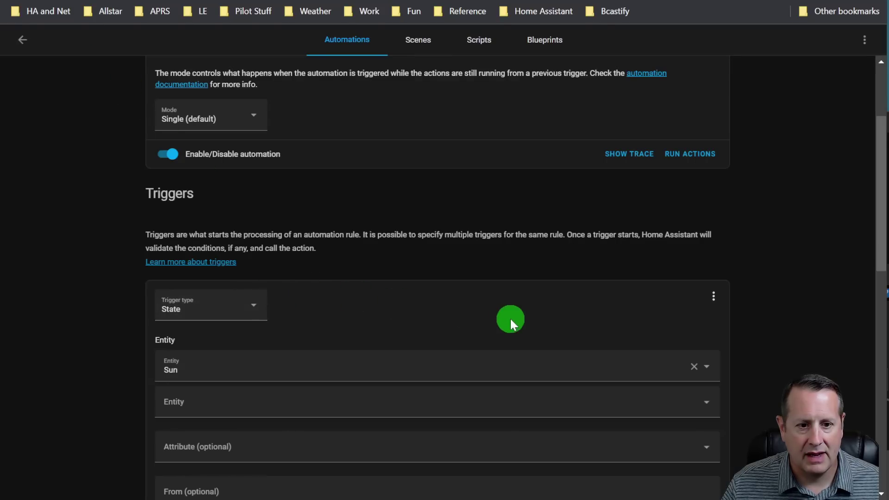
# Scroll through the older editor's State trigger on Sun with To below_horizon.
pyautogui.scroll(-2, 312, 277)
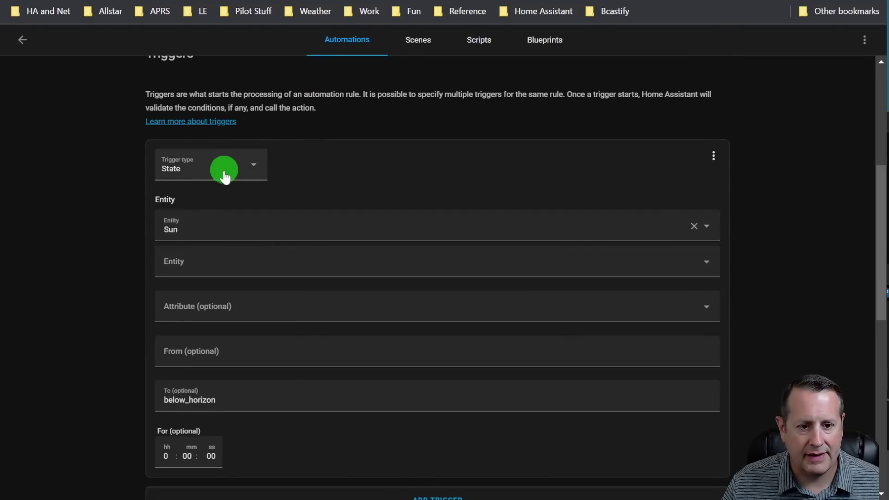
pyautogui.scroll(-1, 236, 259)
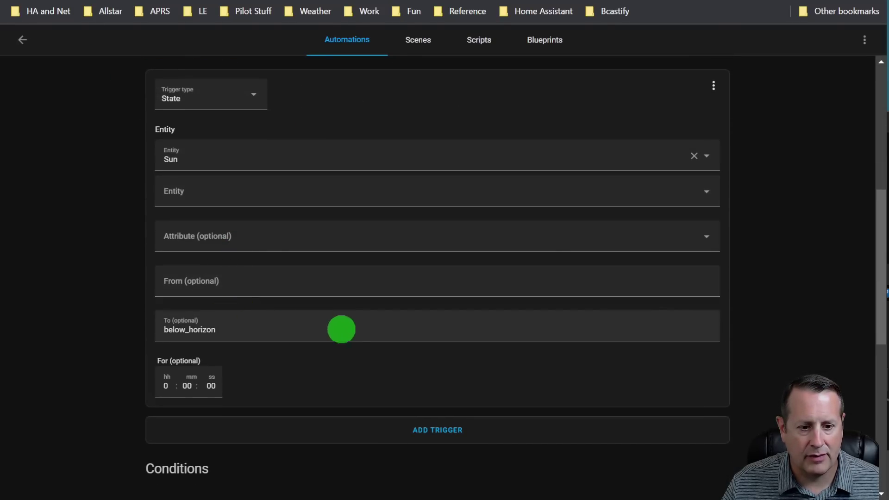
pyautogui.scroll(-7, 288, 296)
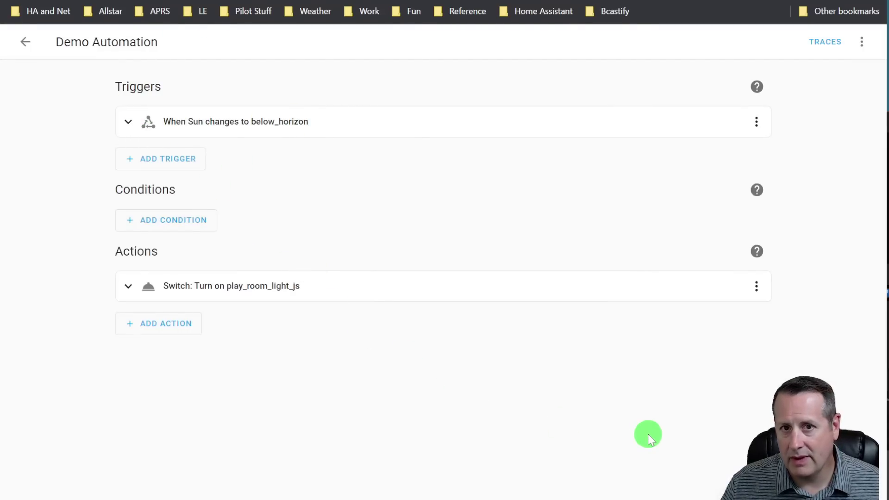
pyautogui.click(863, 43)
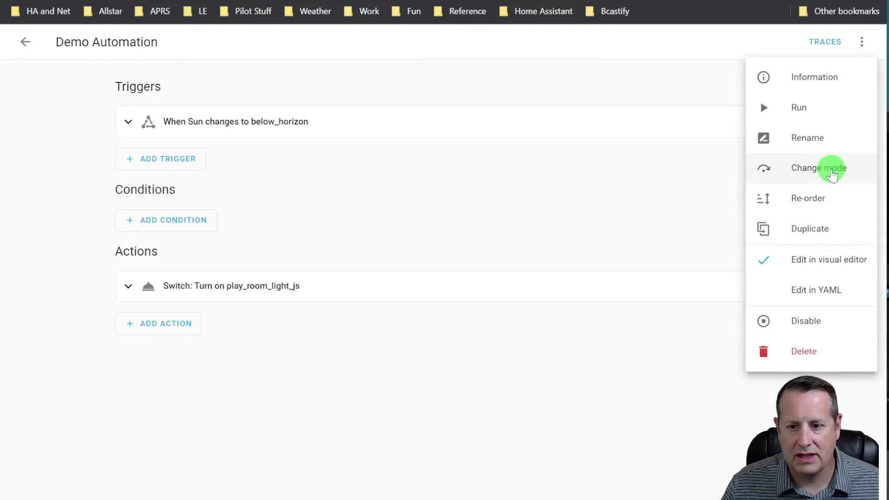
pyautogui.click(832, 171)
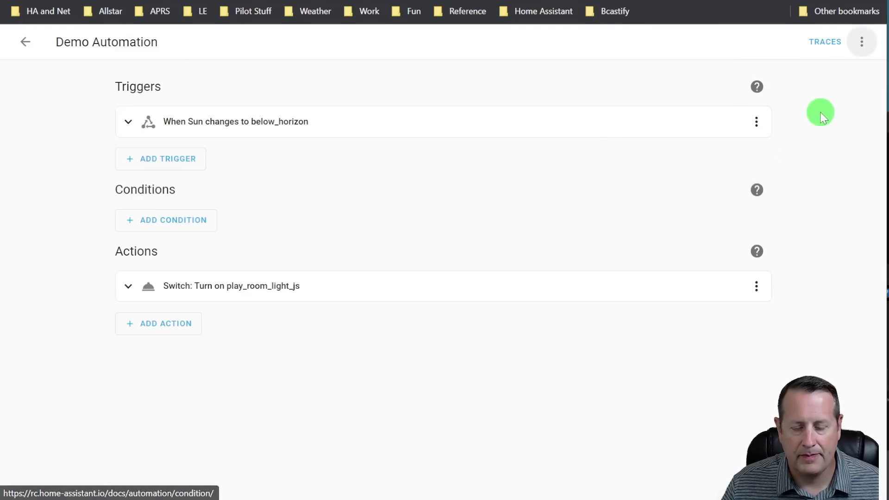
pyautogui.click(856, 44)
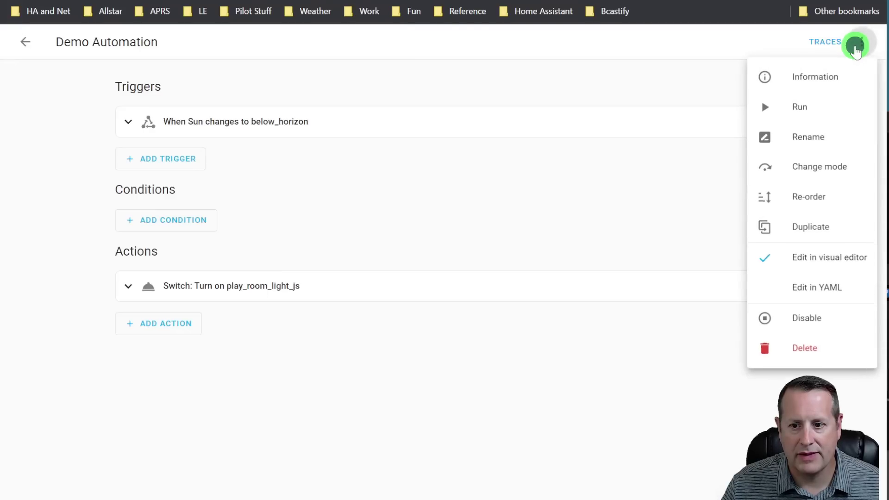
pyautogui.click(808, 165)
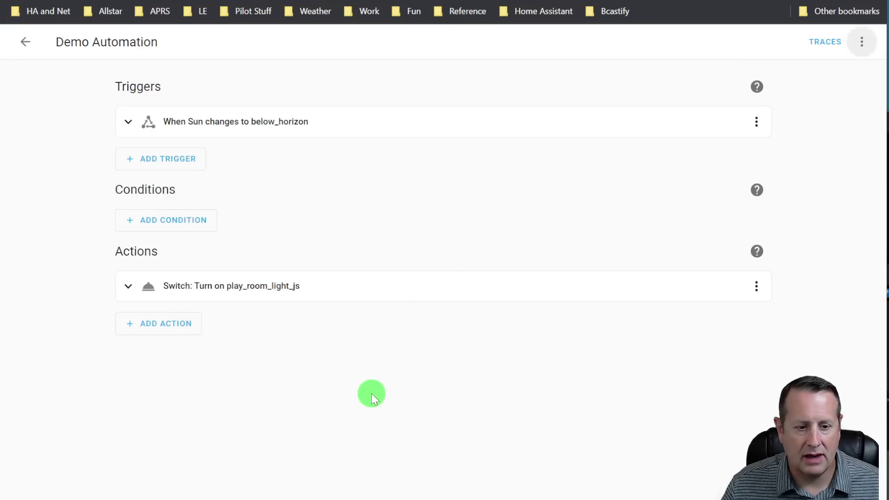
pyautogui.click(862, 42)
pyautogui.click(818, 144)
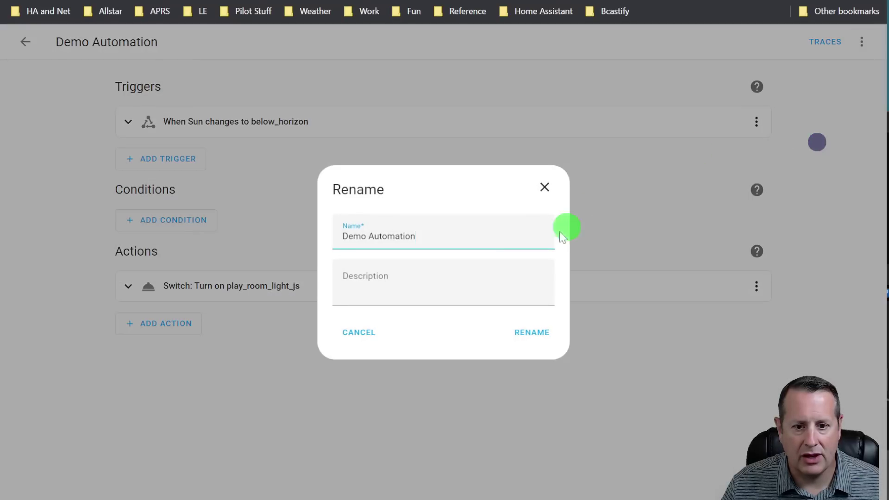
pyautogui.click(361, 331)
pyautogui.click(862, 42)
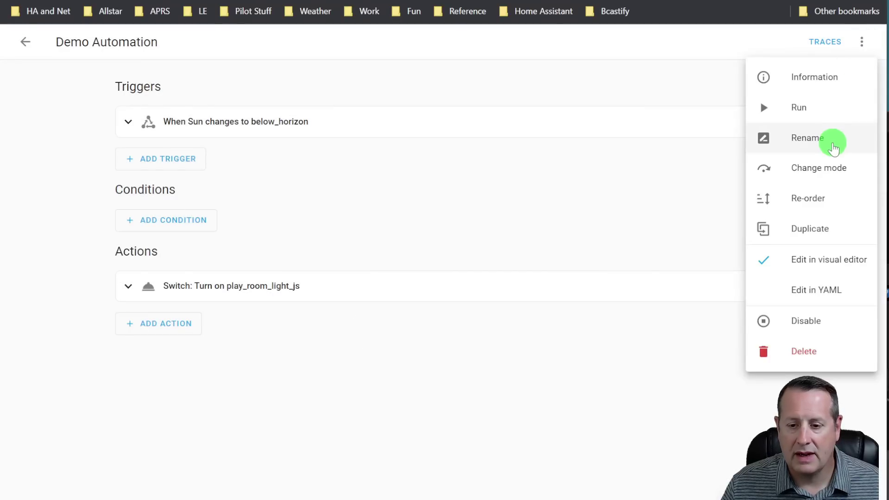
pyautogui.click(820, 290)
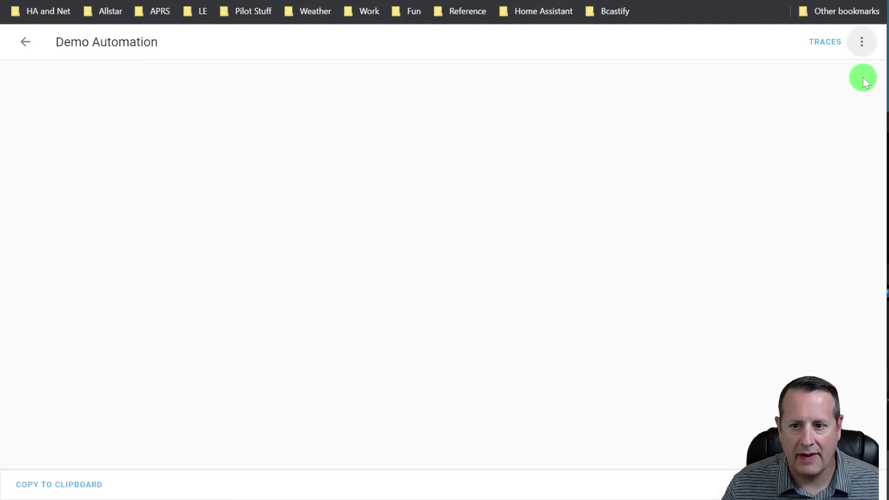
pyautogui.click(864, 45)
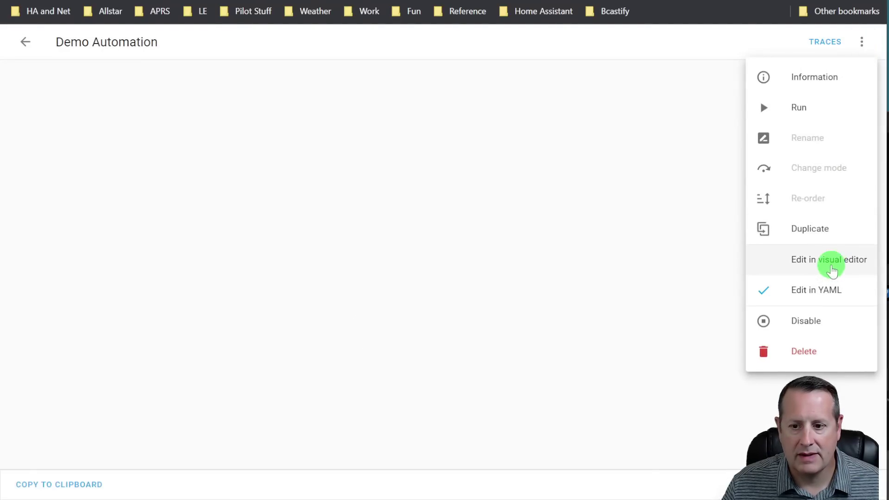
pyautogui.click(833, 259)
pyautogui.click(862, 43)
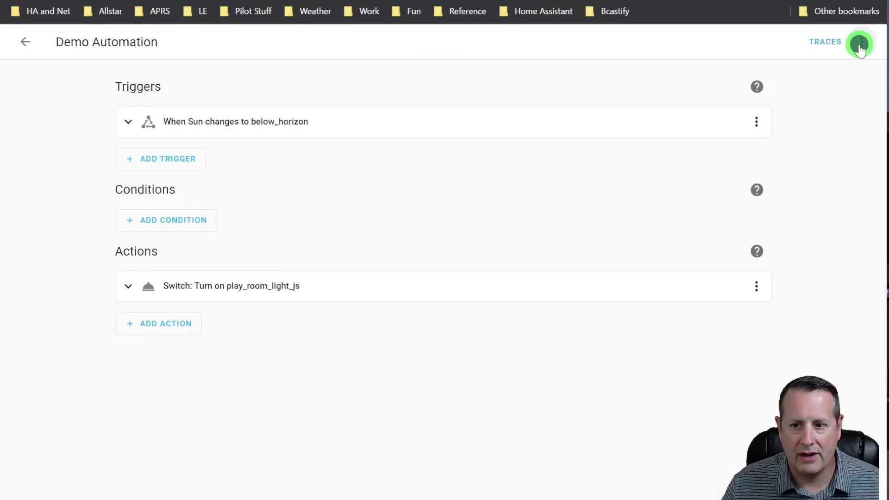
pyautogui.click(815, 83)
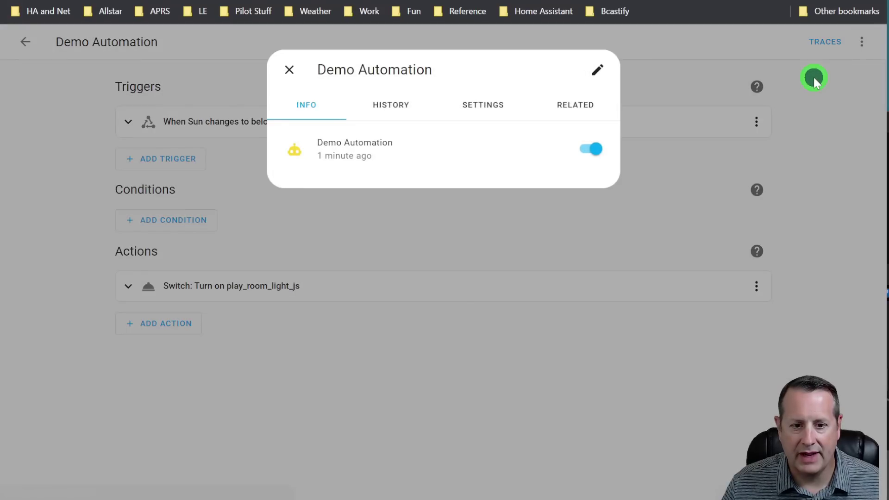
pyautogui.click(379, 116)
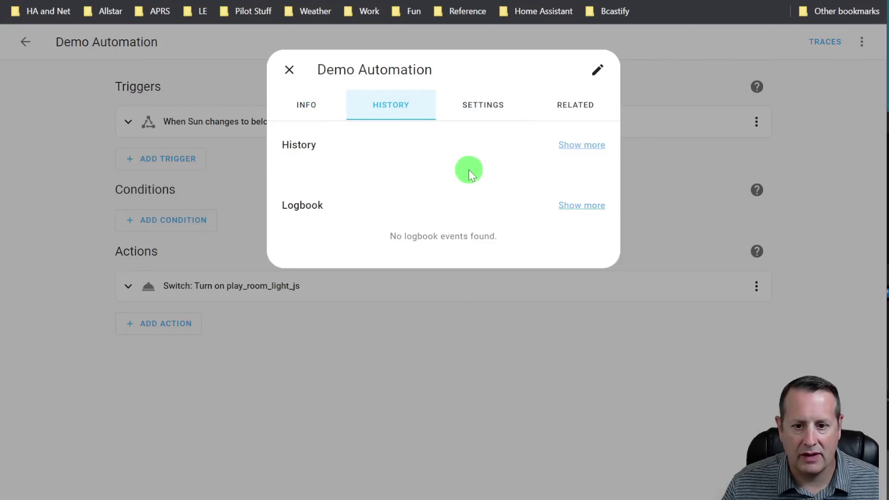
pyautogui.click(483, 113)
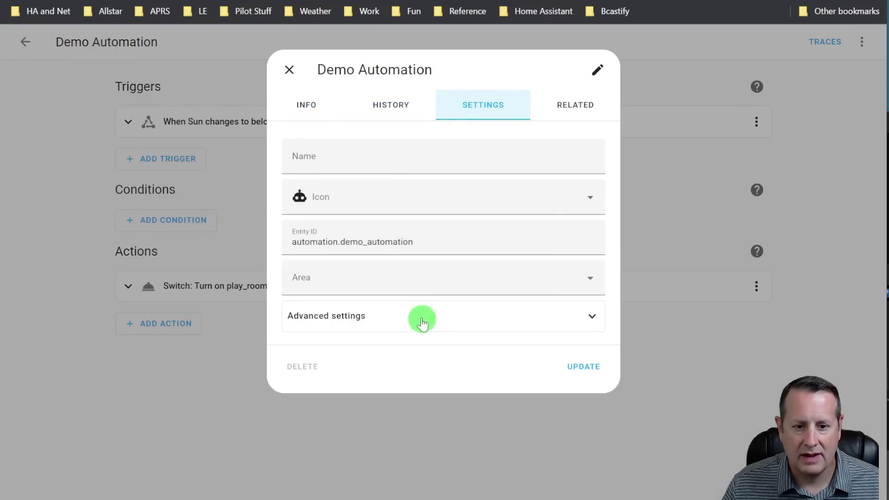
pyautogui.click(578, 103)
pyautogui.click(313, 111)
pyautogui.click(289, 70)
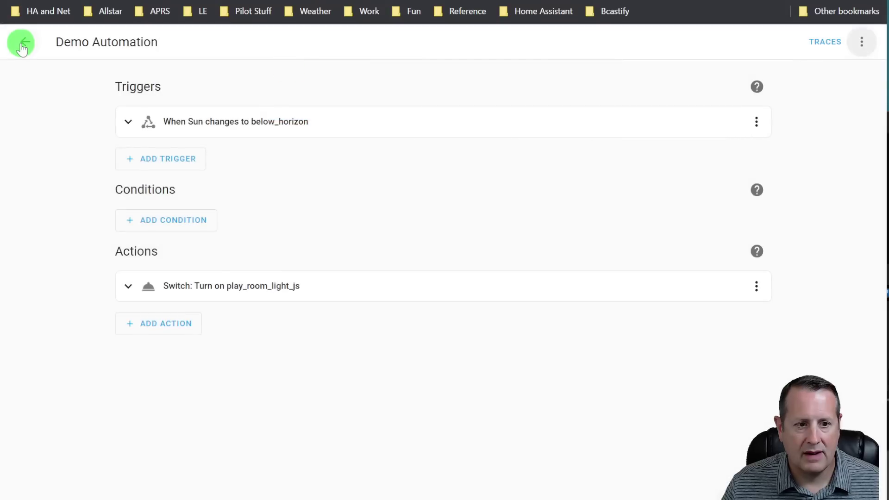
# Go back from the editor to the Automations list showing Demo Automation.
pyautogui.click(23, 42)
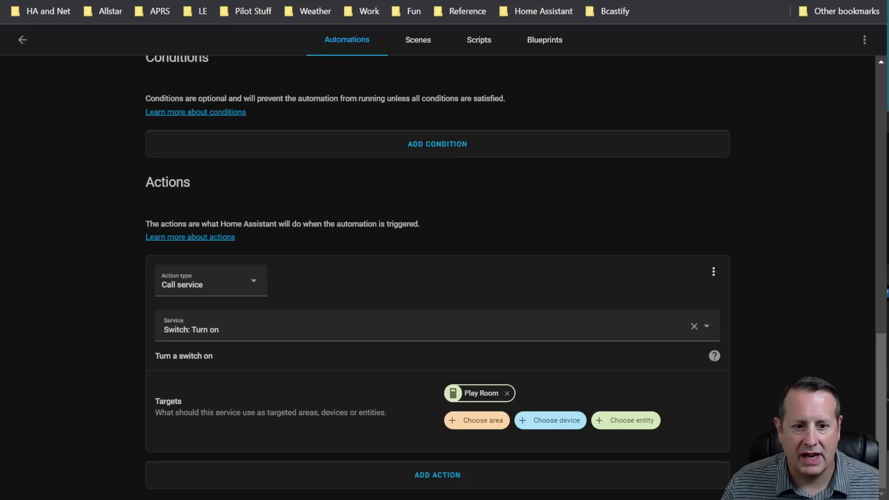
pyautogui.click(26, 45)
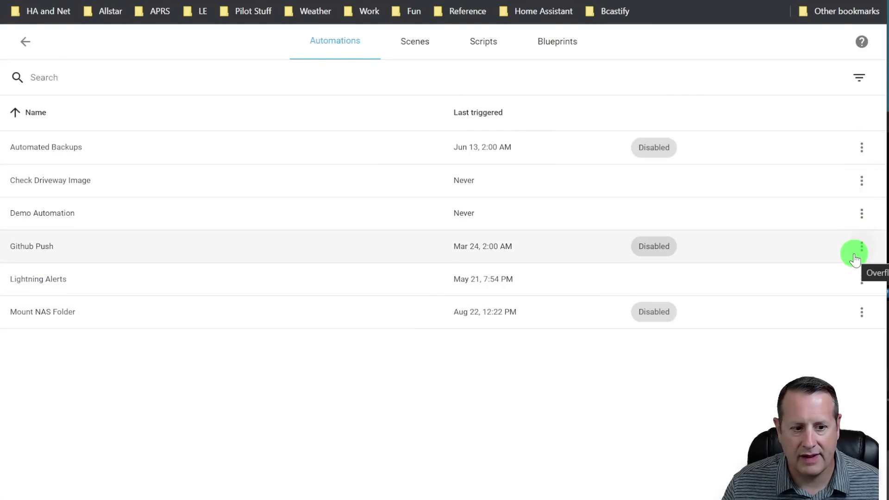
# Disable Demo Automation and scroll the 2022.9 release blog to the new editor section.
pyautogui.click(862, 214)
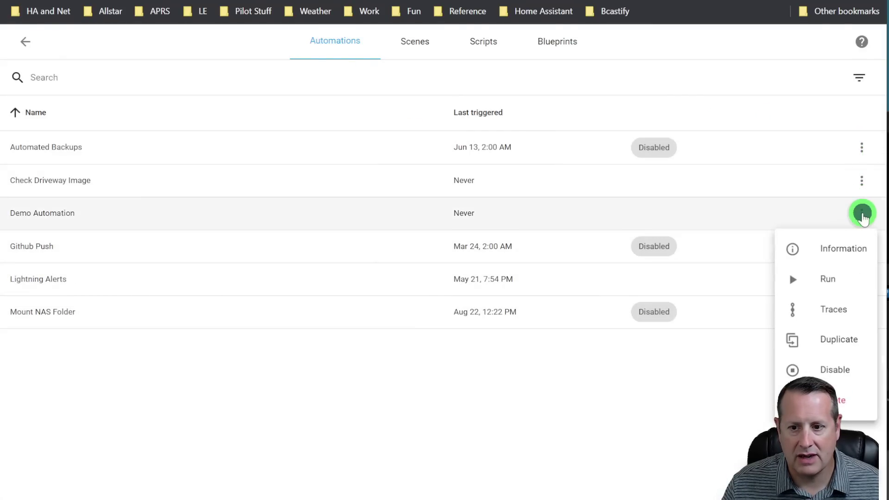
pyautogui.click(839, 371)
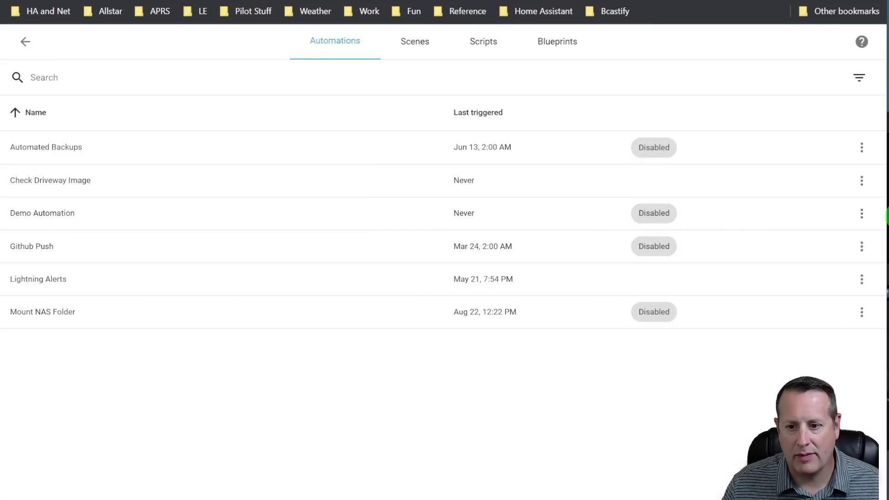
pyautogui.click(862, 214)
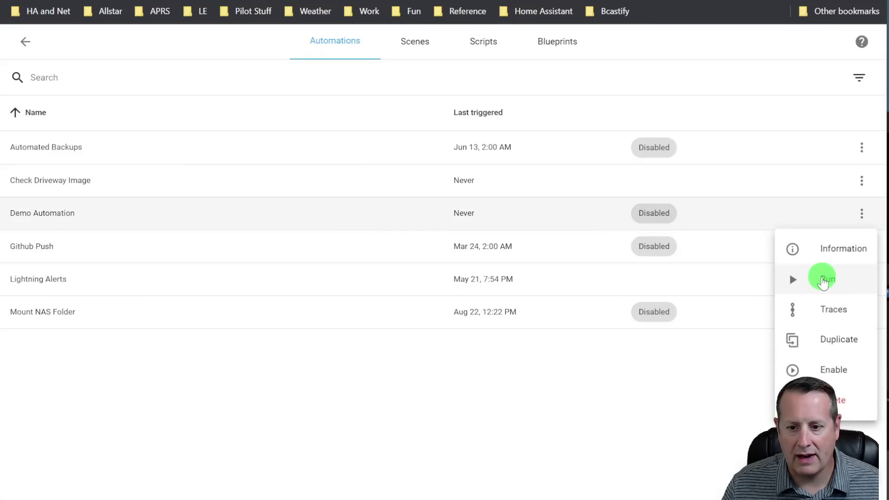
pyautogui.click(836, 311)
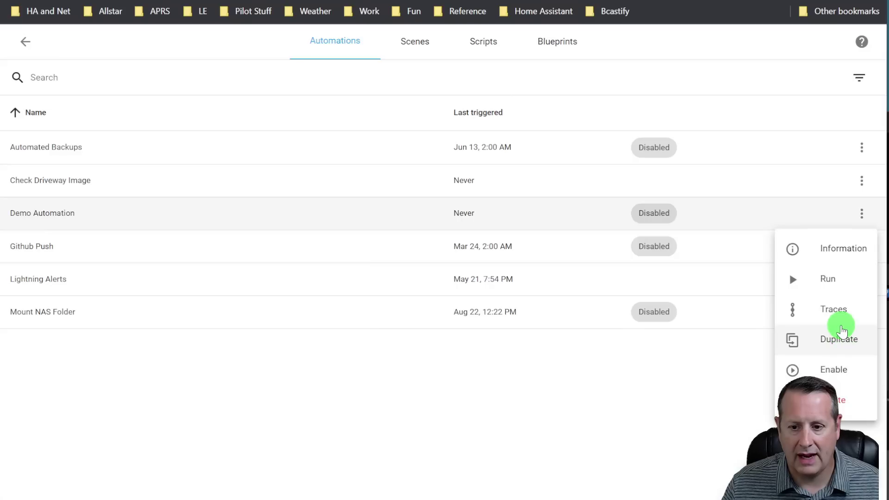
pyautogui.click(838, 376)
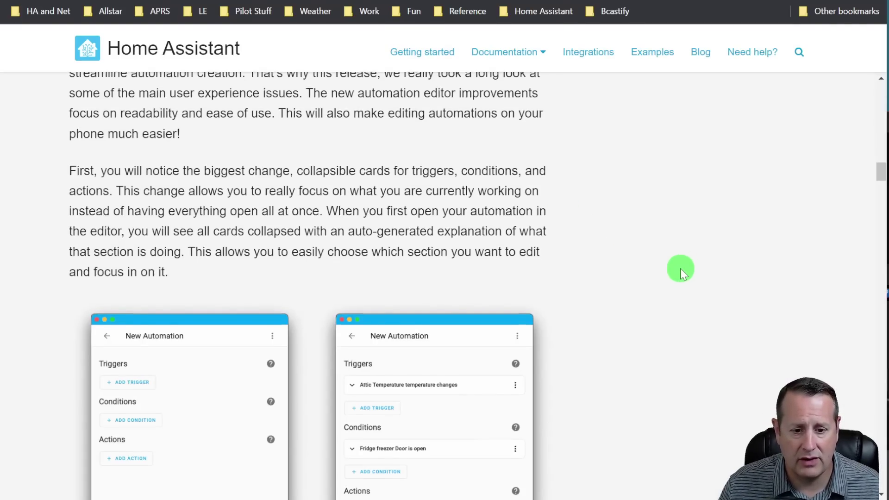
pyautogui.scroll(-3, 680, 269)
pyautogui.scroll(-3, 596, 291)
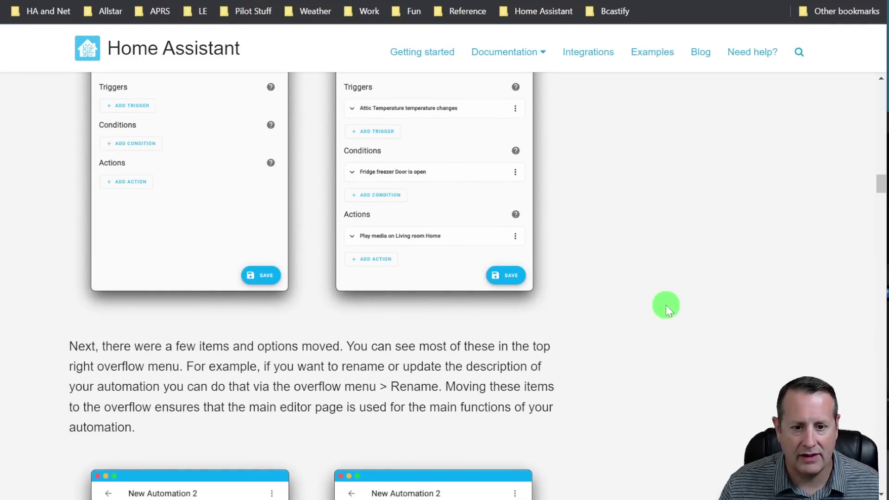